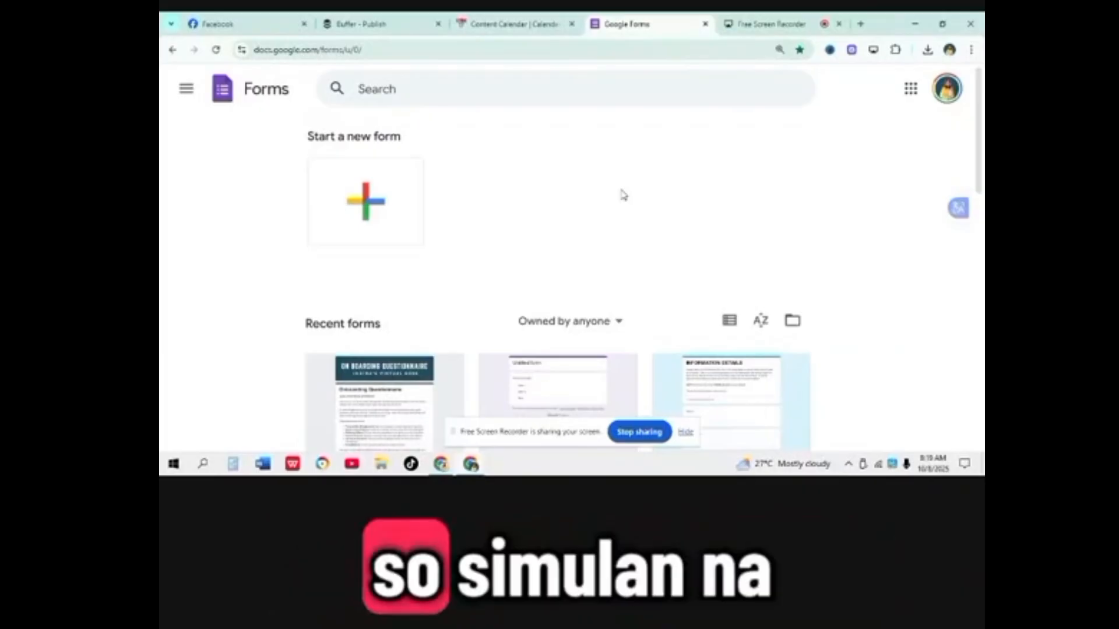
# Step: Create a blank form and replace the 'Untitled form' title with 'IVD Data'
pyautogui.click(368, 203)
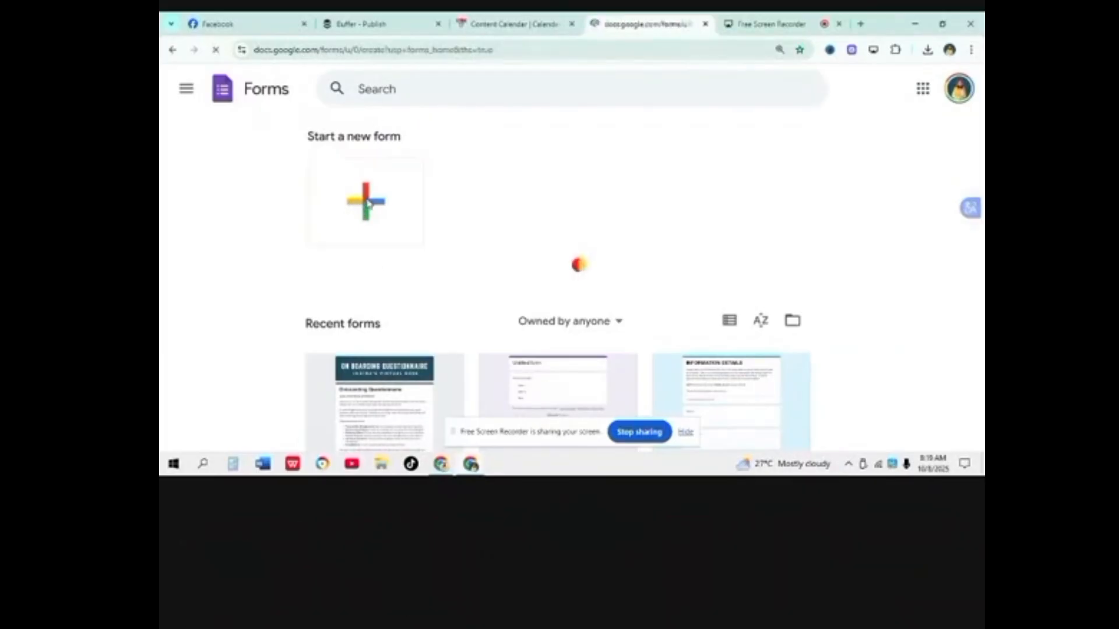
pyautogui.moveTo(452, 193); pyautogui.dragTo(298, 199)
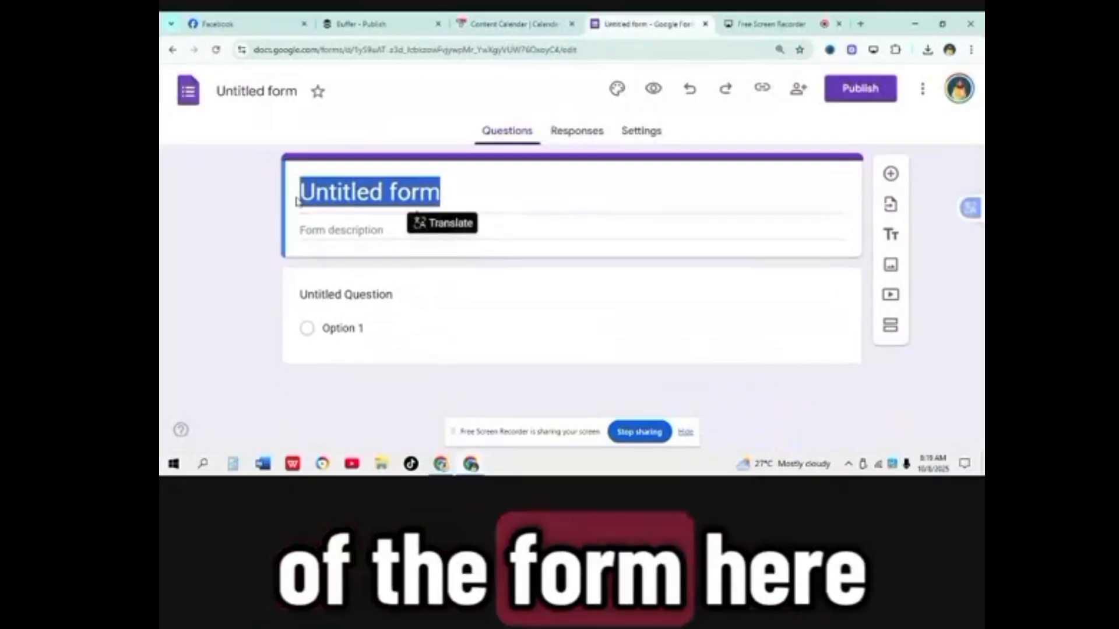
pyautogui.click(353, 192)
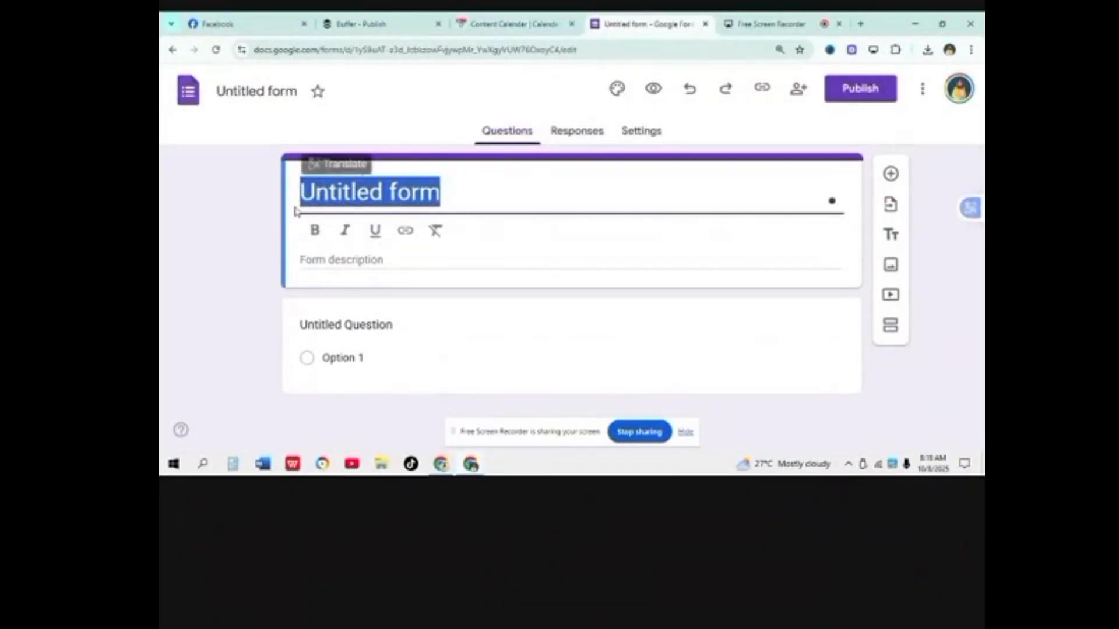
pyautogui.press('BackSpace')
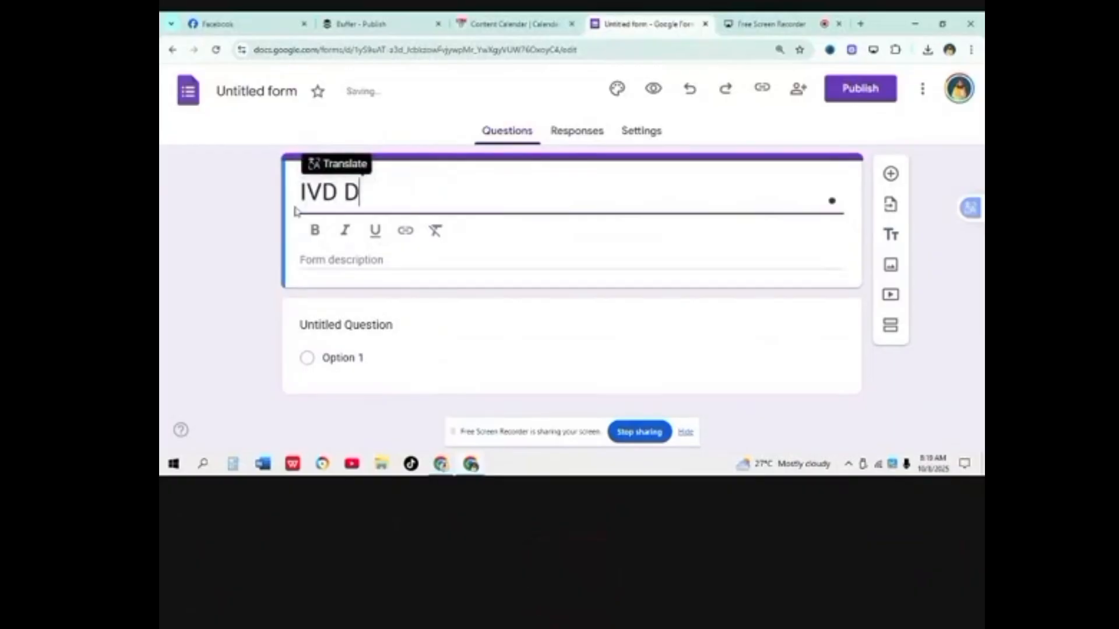
pyautogui.click(268, 95)
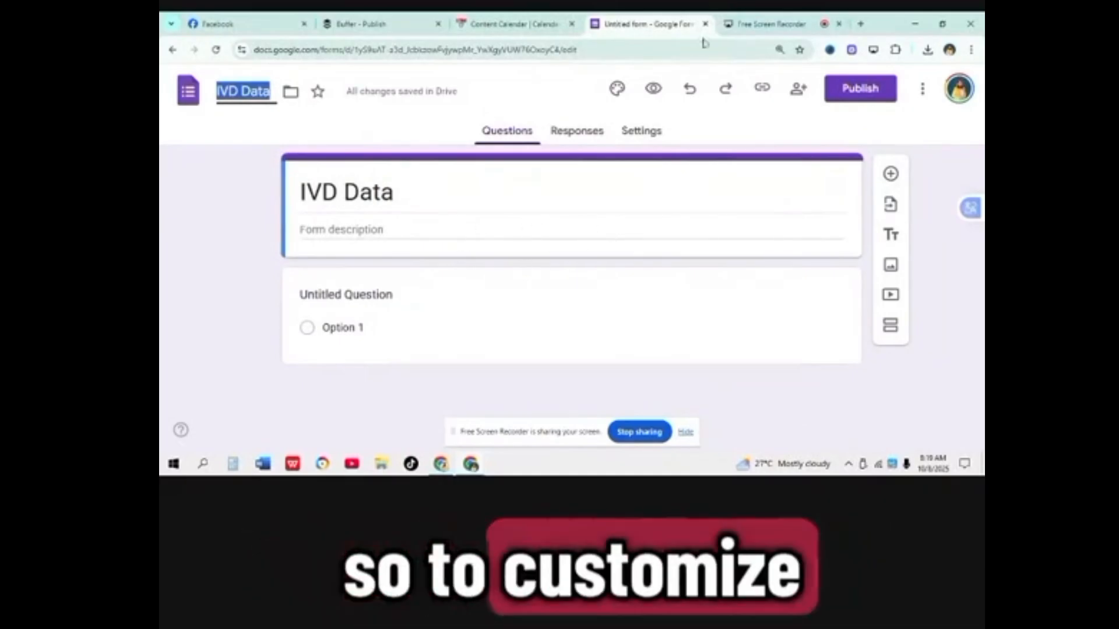
# Step: Set the form theme's header font to Impact
pyautogui.click(621, 97)
pyautogui.click(891, 271)
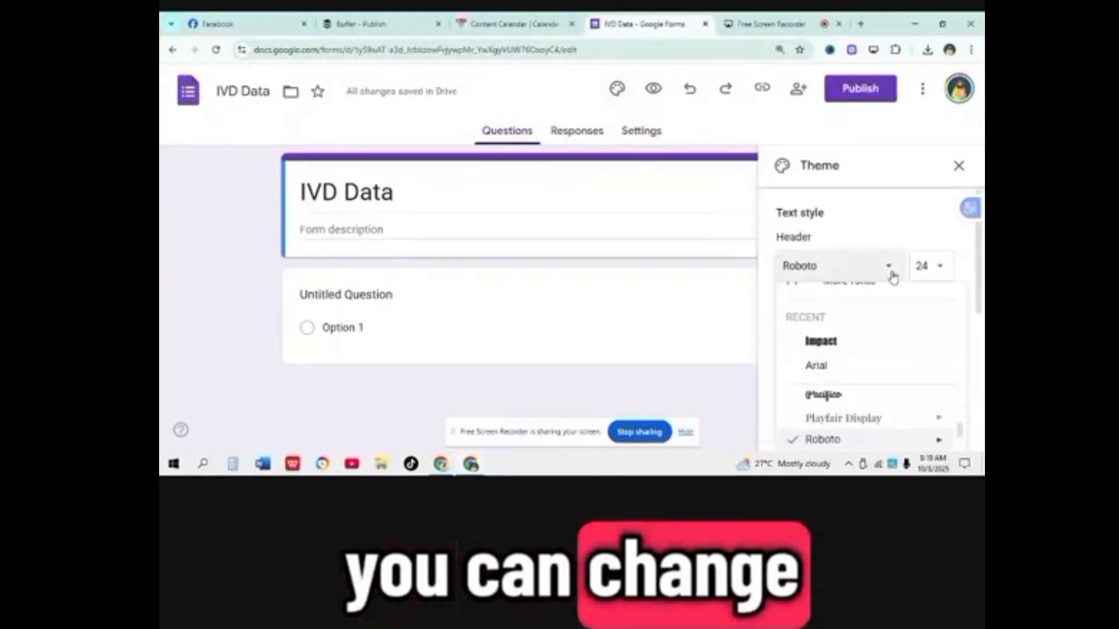
pyautogui.click(848, 343)
# Step: Upload the IVD HEADER FORM TEMPLATE image as the form's header image
pyautogui.scroll(-5, 848, 346)
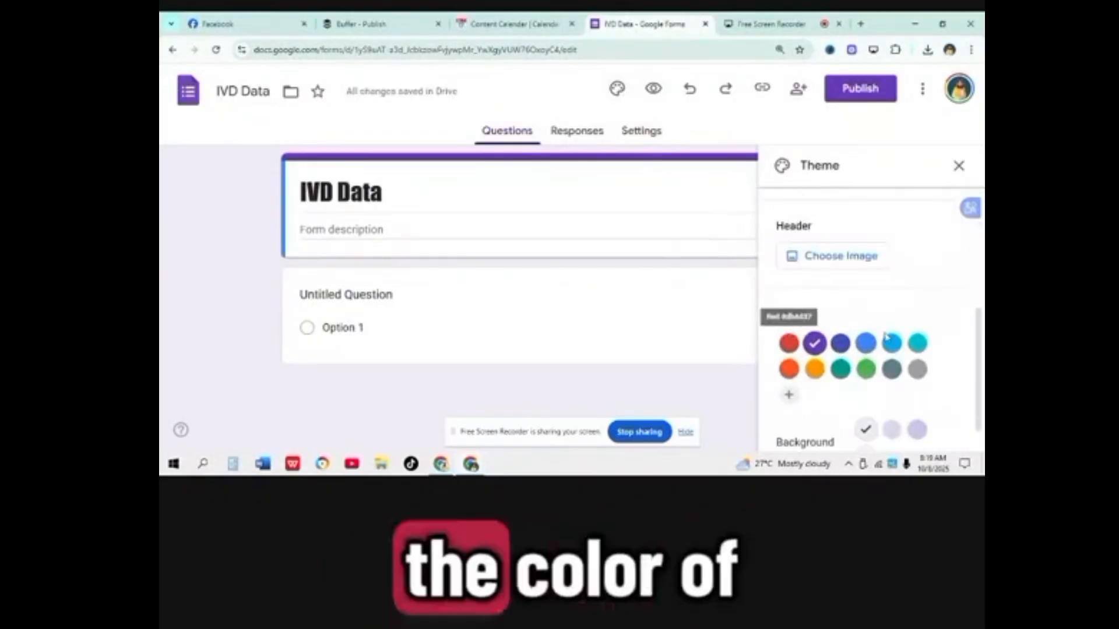
pyautogui.click(813, 258)
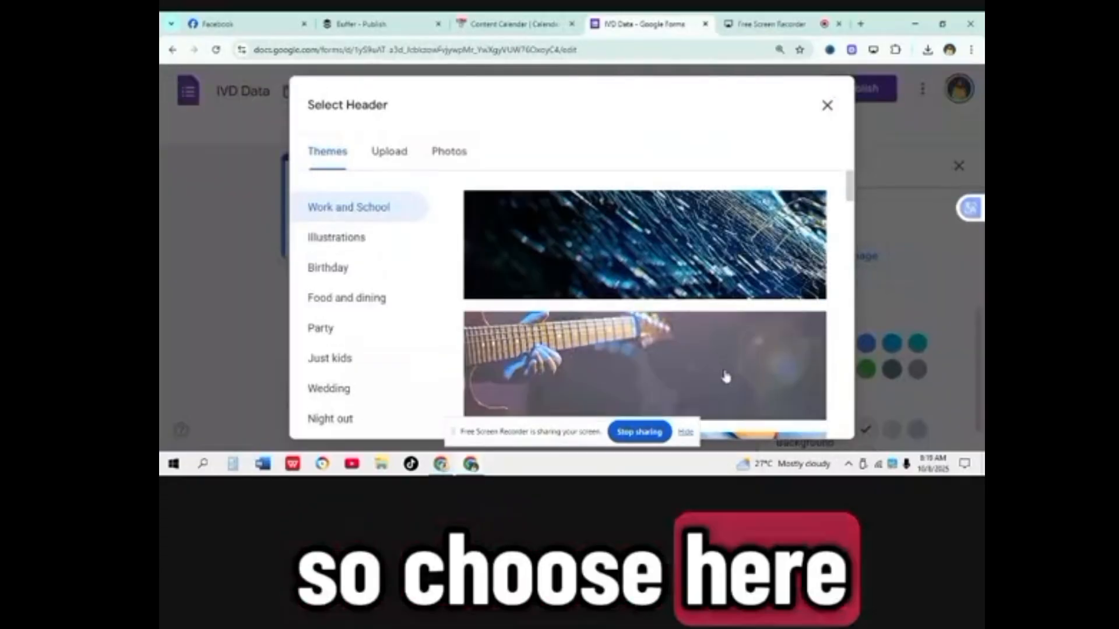
pyautogui.click(388, 151)
pyautogui.click(584, 355)
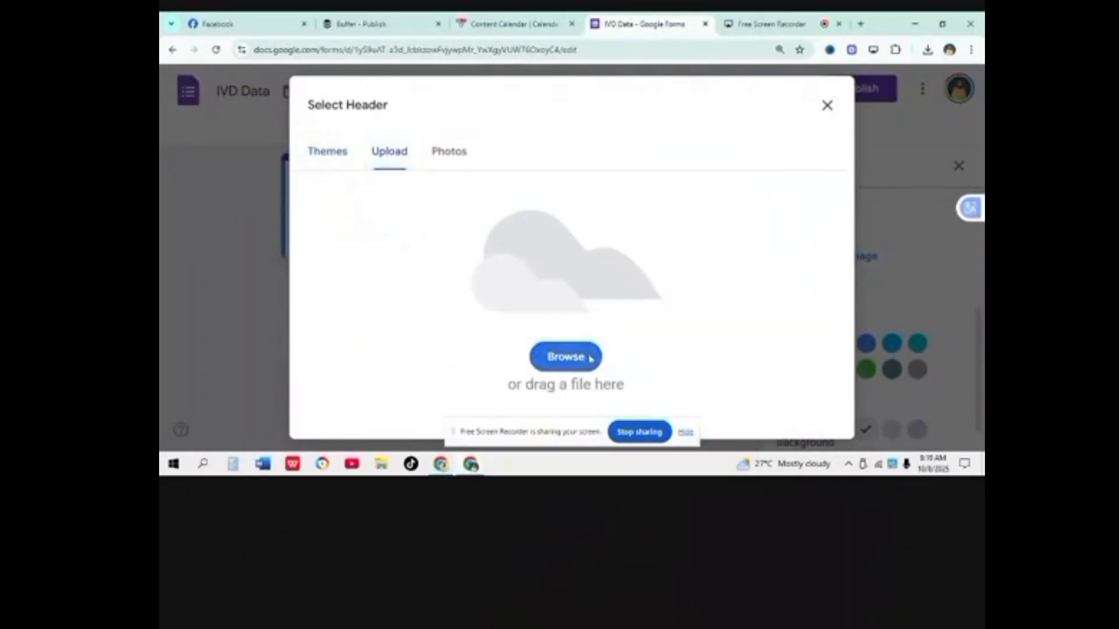
pyautogui.click(308, 148)
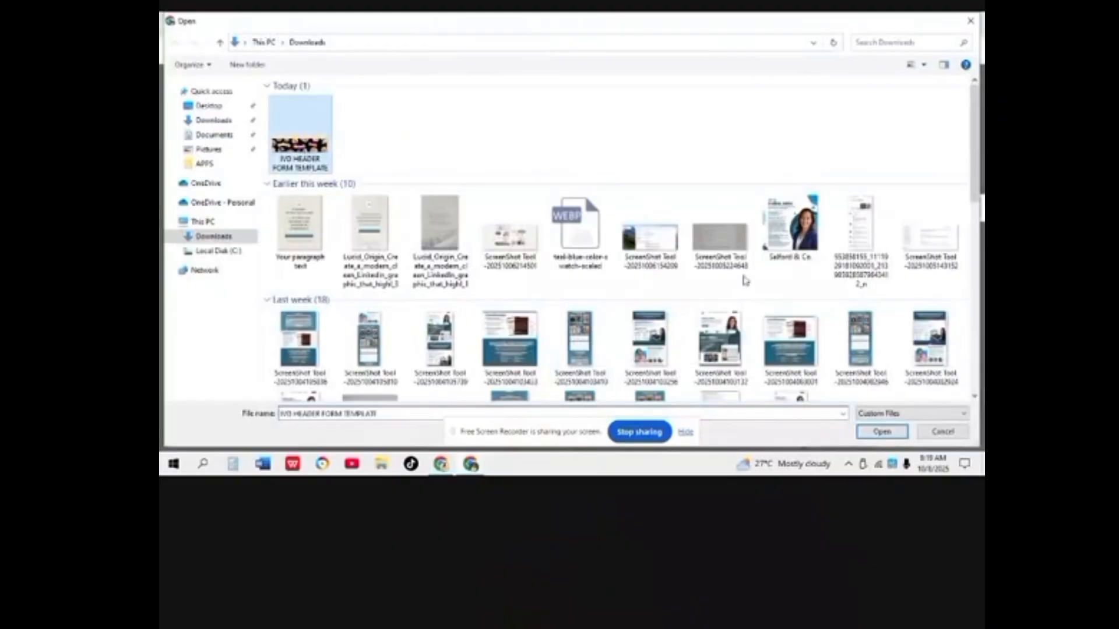
pyautogui.click(902, 434)
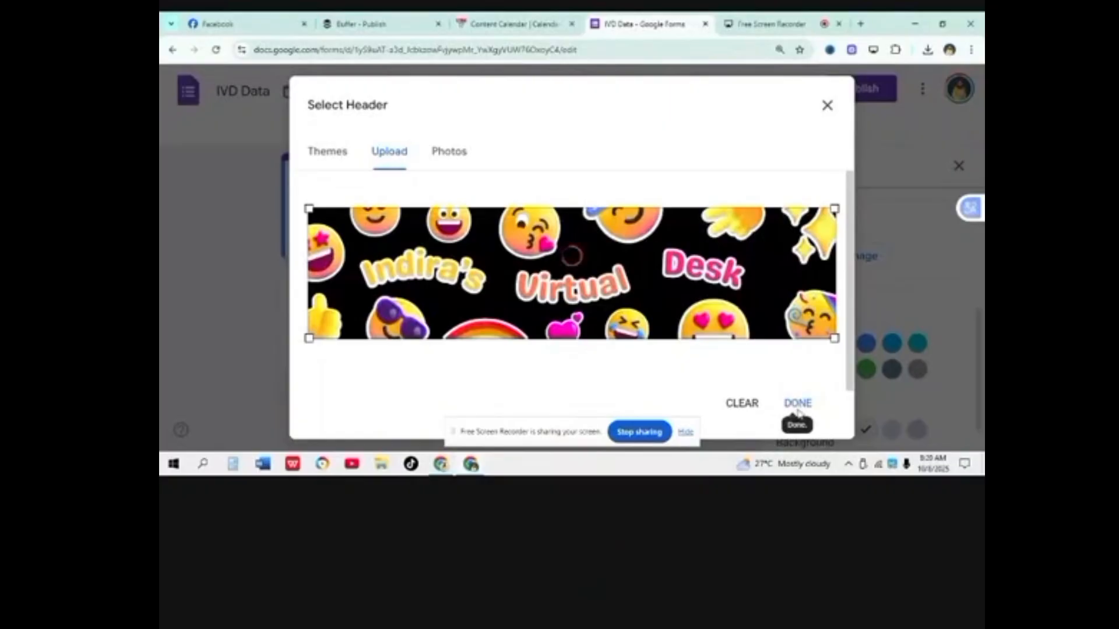
pyautogui.click(798, 404)
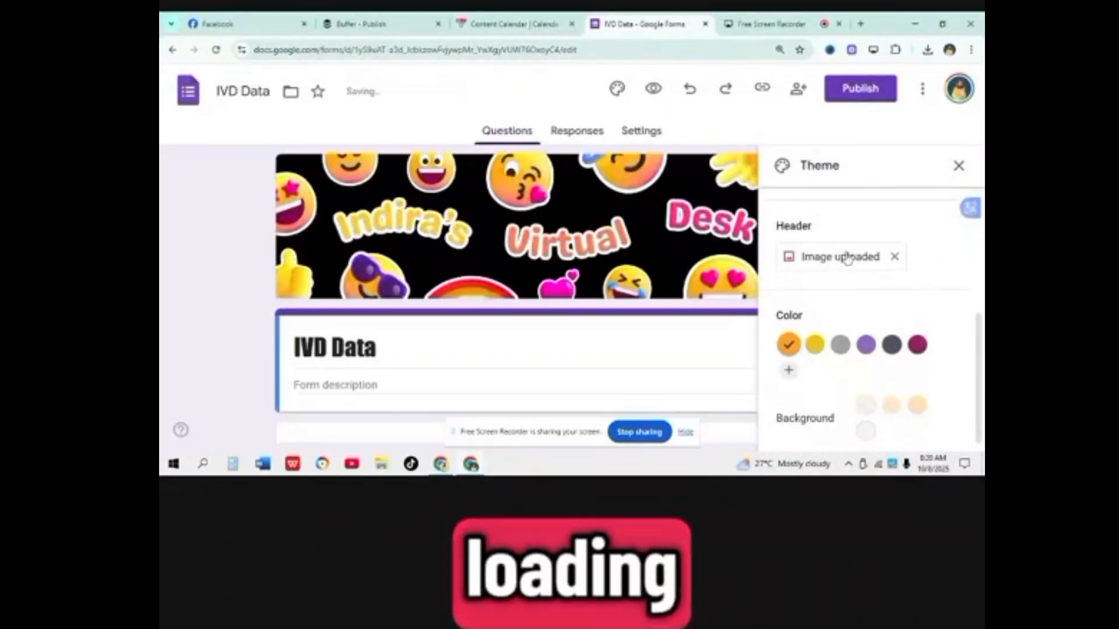
pyautogui.click(958, 167)
# Step: Title the first question NAME, keep it as short answer, and make it required
pyautogui.scroll(-2, 724, 295)
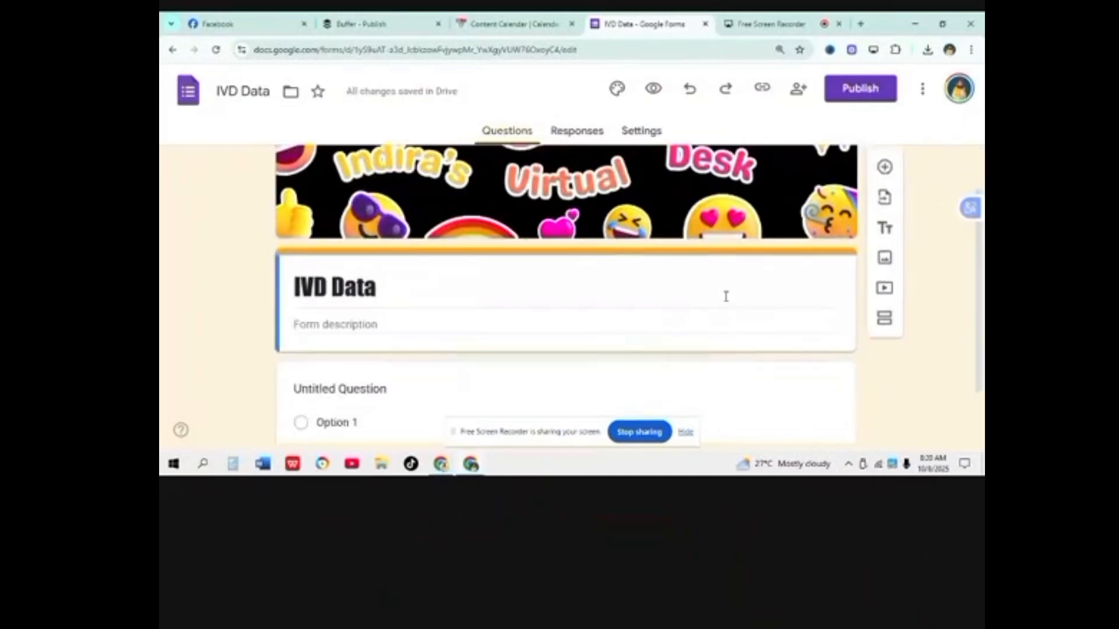
pyautogui.click(408, 338)
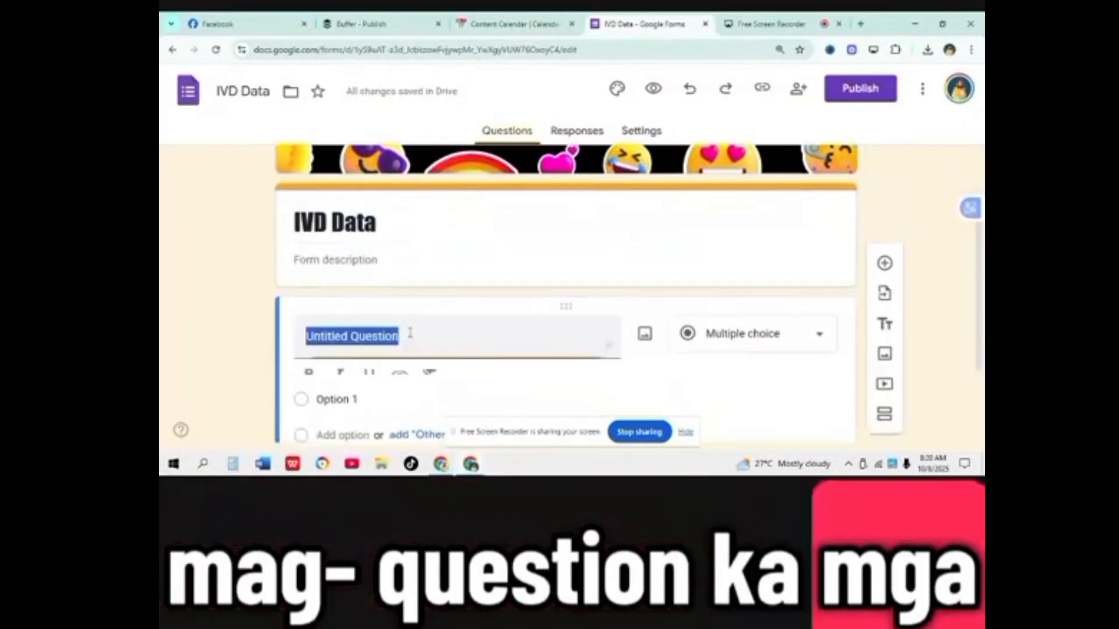
pyautogui.write('Nm')
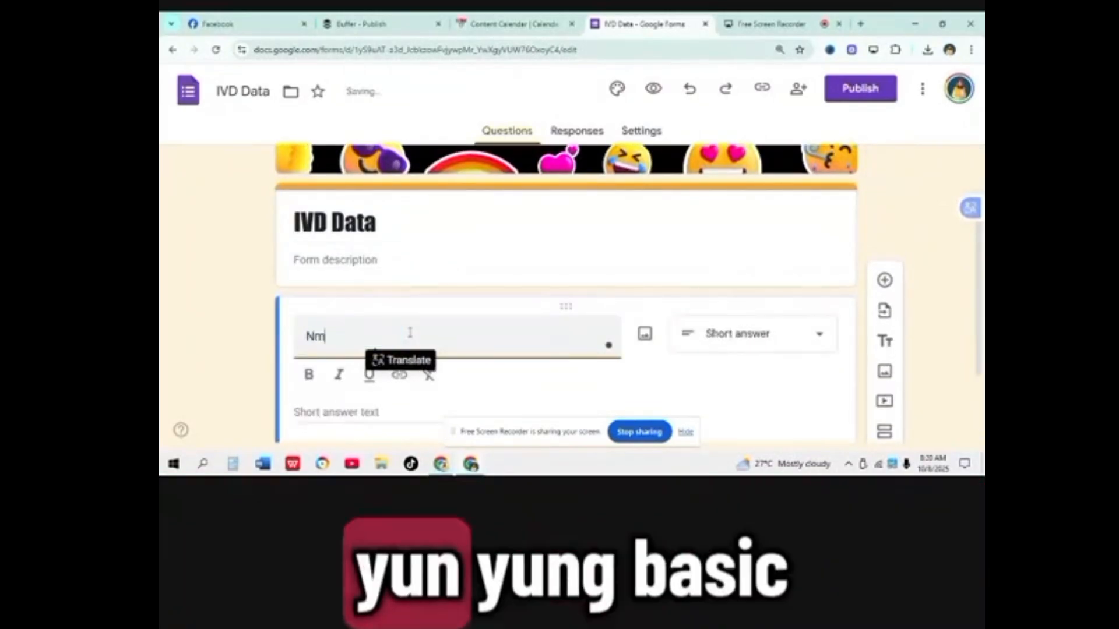
pyautogui.press('BackSpace')
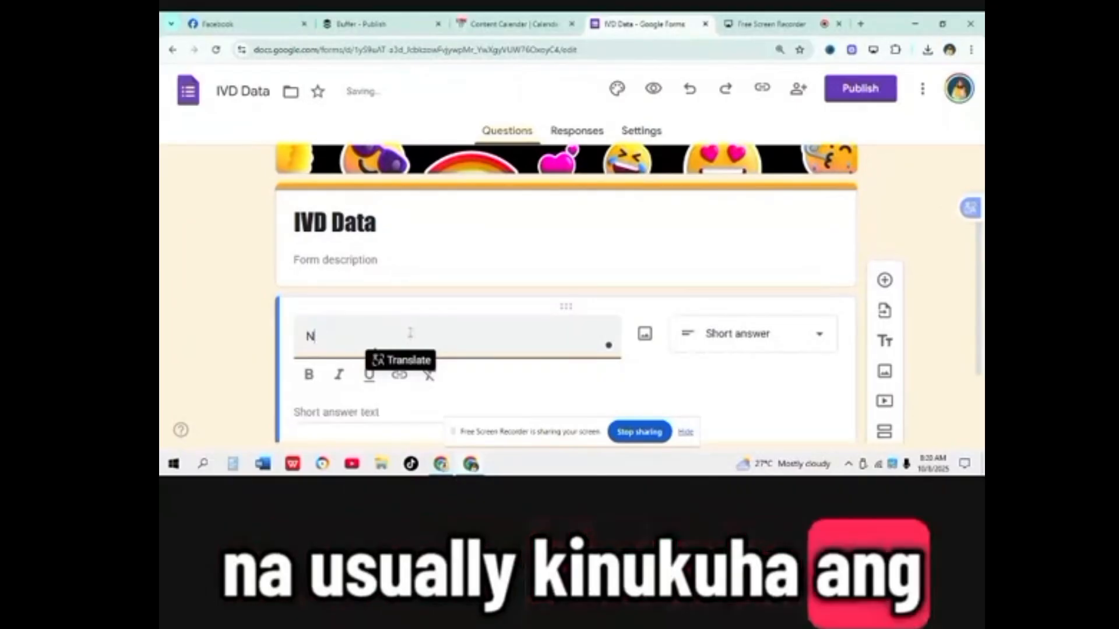
pyautogui.write('AME')
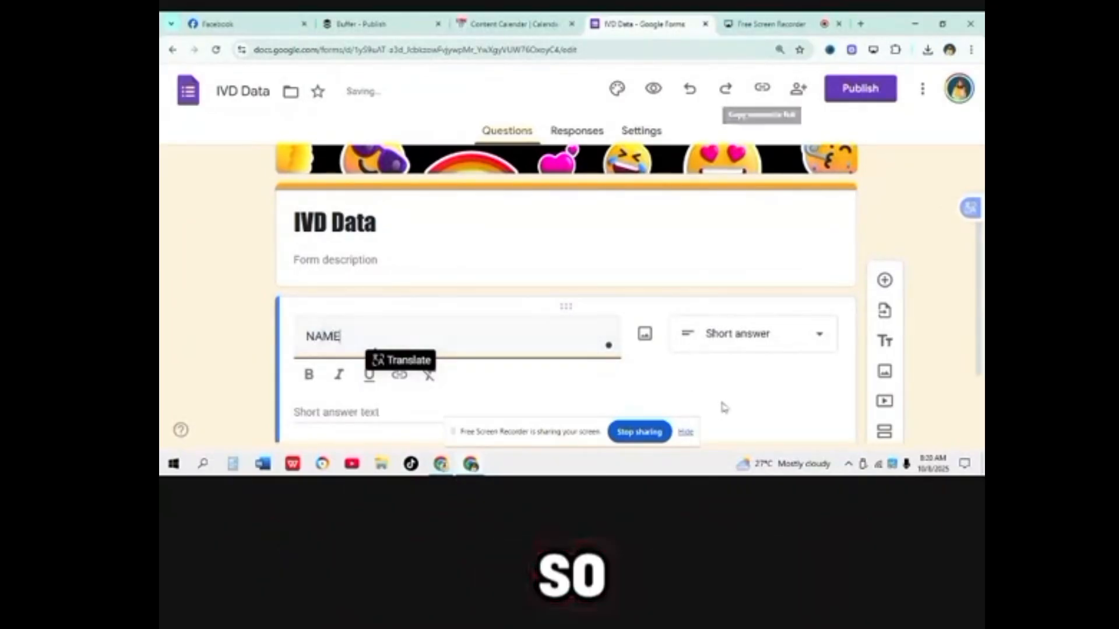
pyautogui.scroll(-2, 723, 407)
pyautogui.click(798, 236)
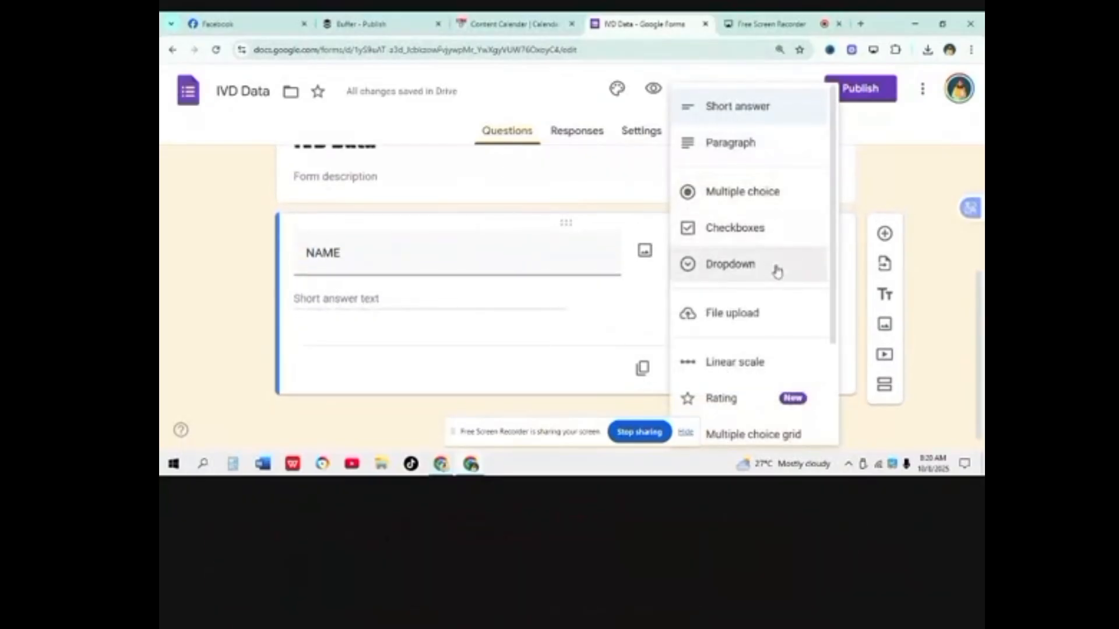
pyautogui.scroll(-1, 757, 256)
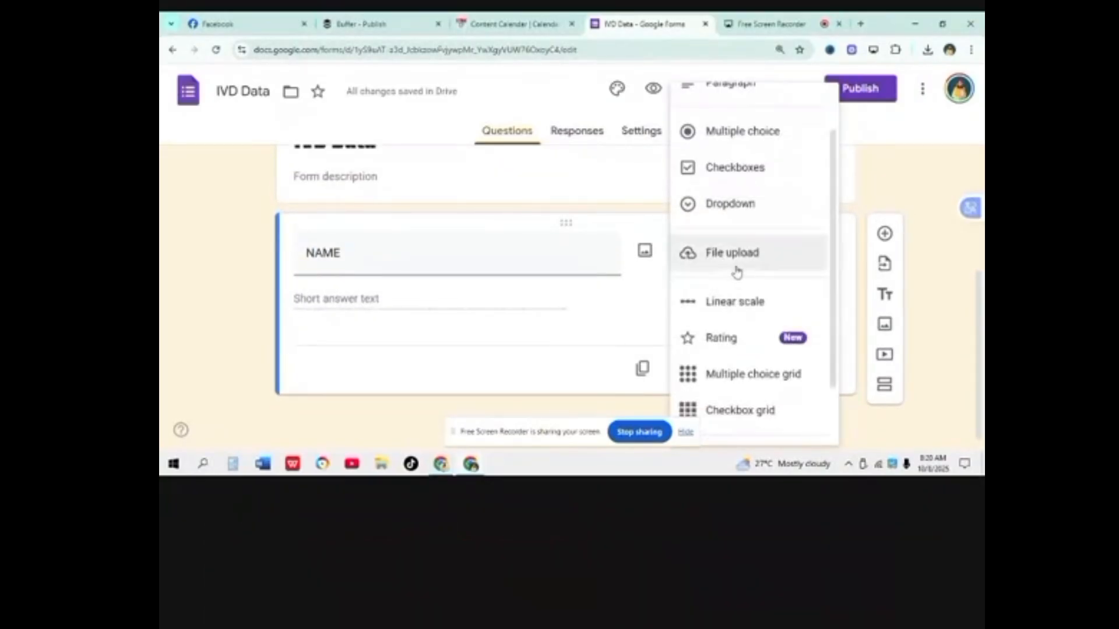
pyautogui.scroll(-1, 816, 212)
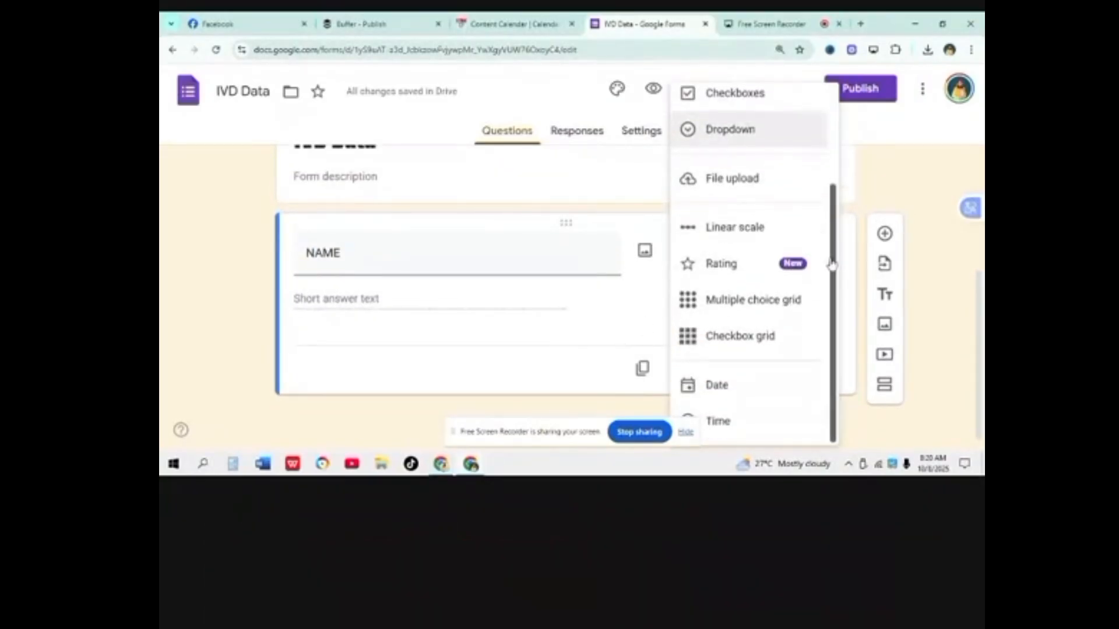
pyautogui.click(653, 326)
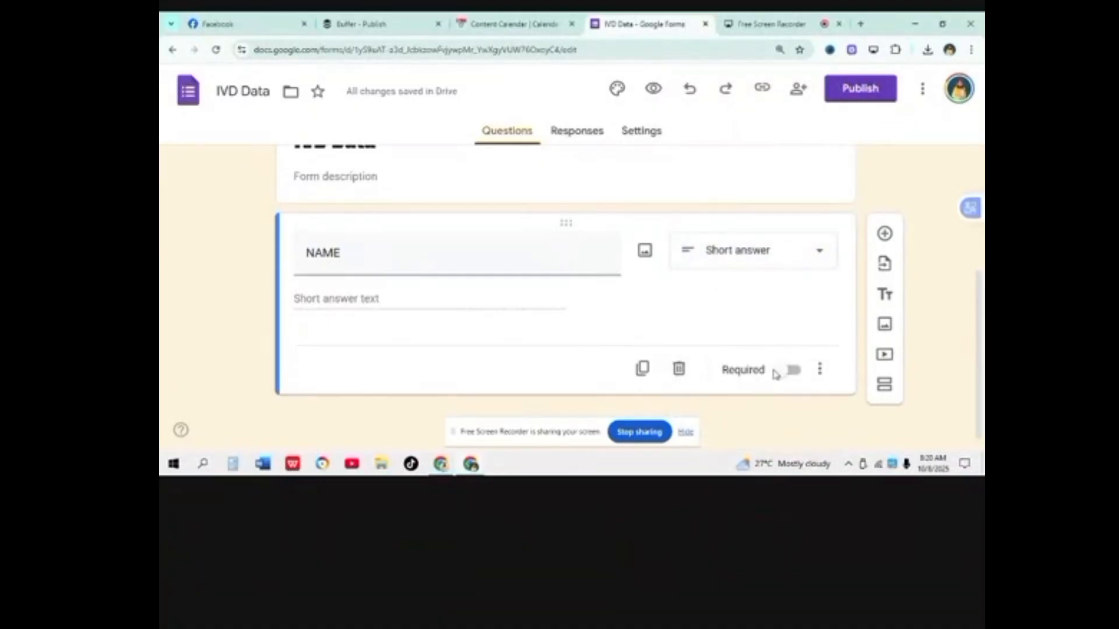
pyautogui.click(776, 372)
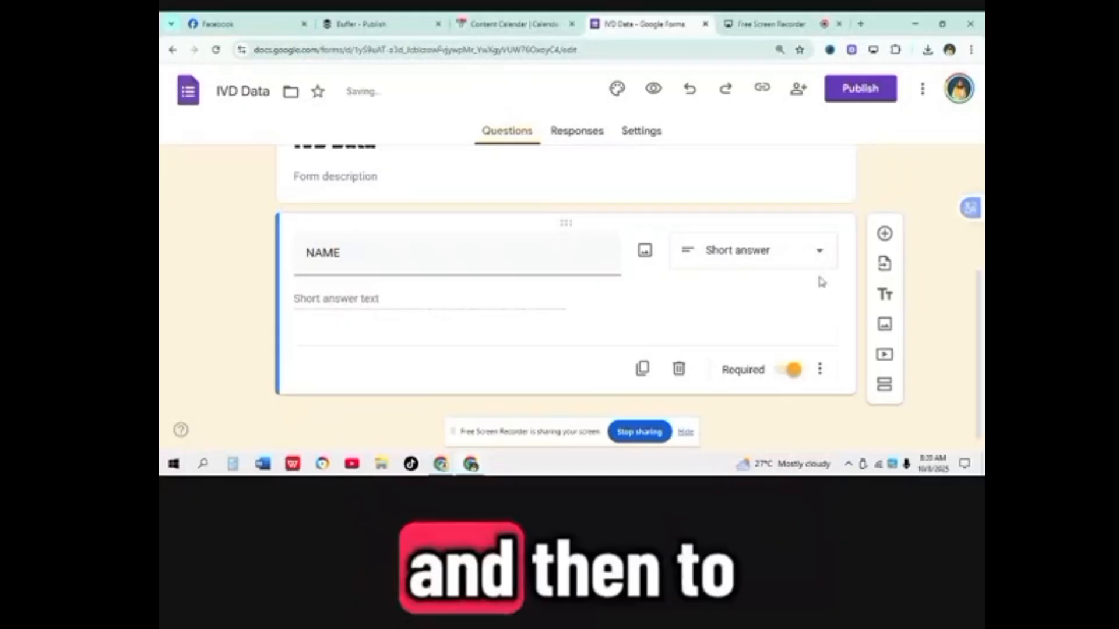
# Step: Add a required ADDRESS question with a paragraph answer type
pyautogui.click(885, 234)
pyautogui.write('aDRE')
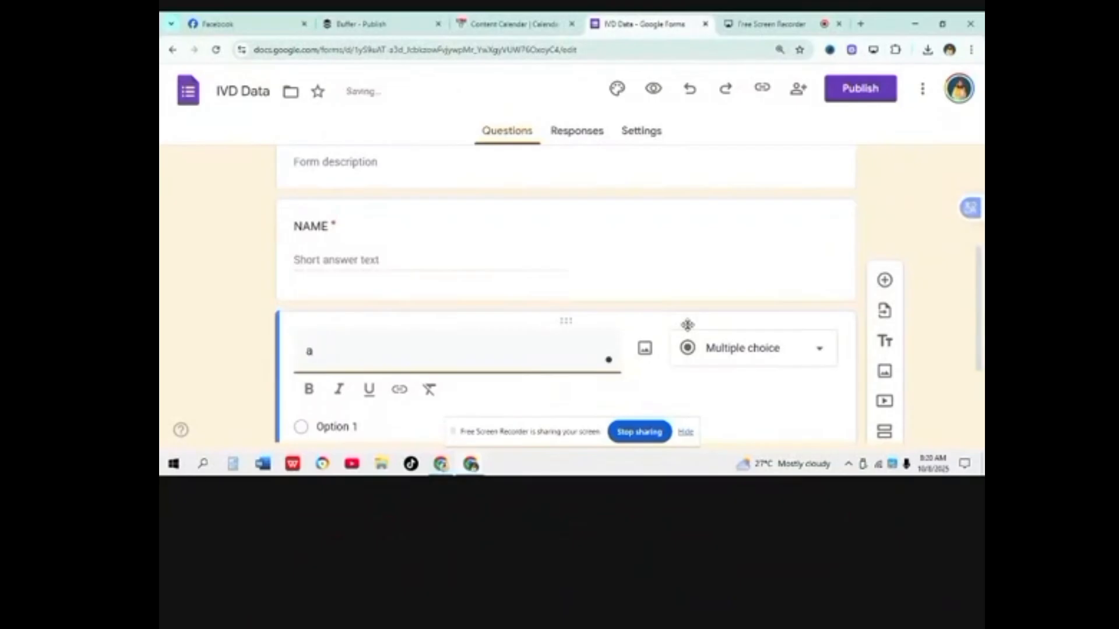
pyautogui.press('BackSpace')
pyautogui.write('ADDRESS')
pyautogui.click(812, 357)
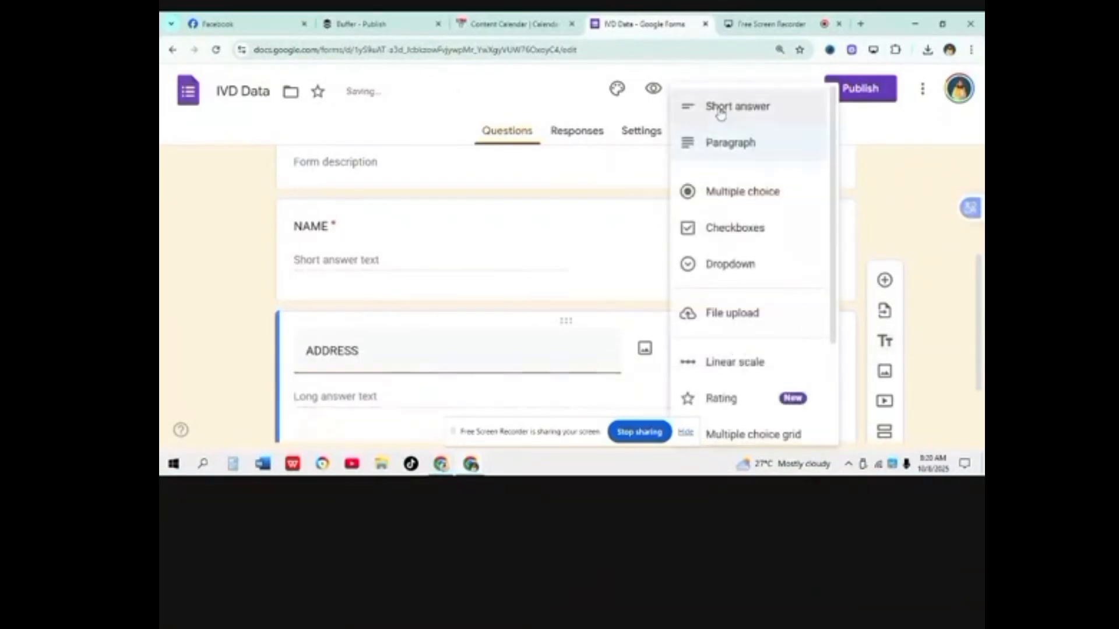
pyautogui.click(724, 145)
pyautogui.scroll(-2, 642, 340)
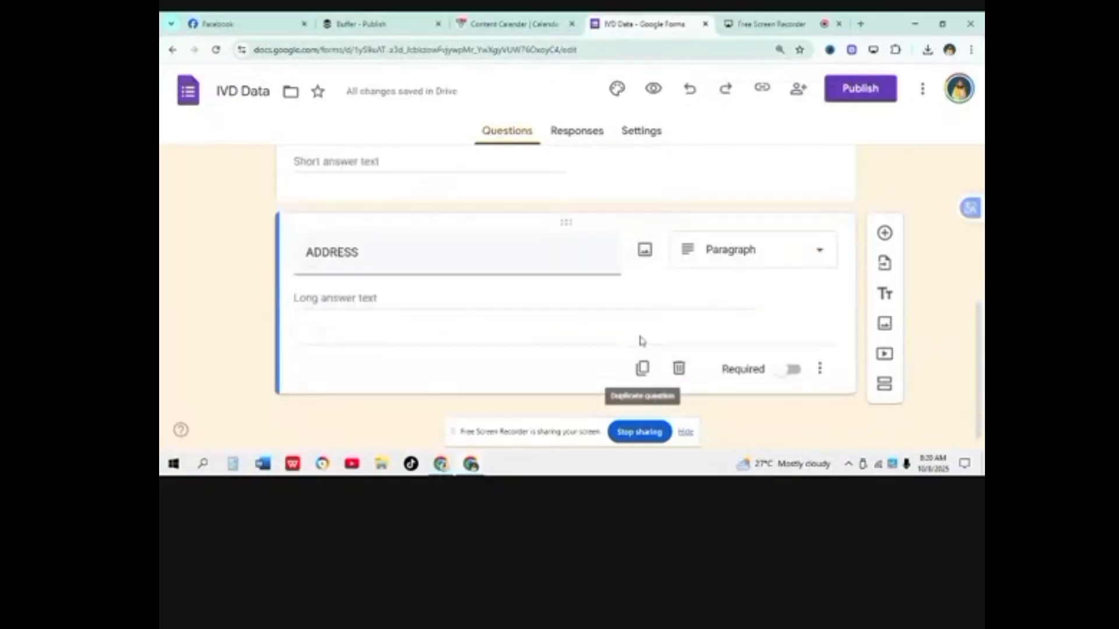
pyautogui.click(784, 375)
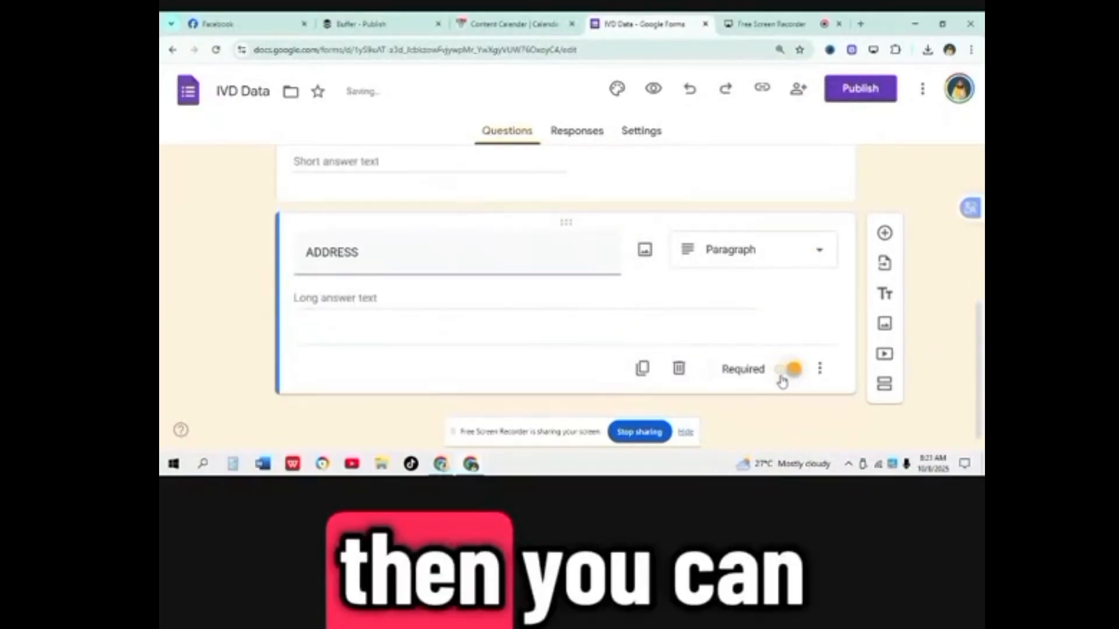
# Step: Add a new question titled AGE and make it multiple choice
pyautogui.click(885, 234)
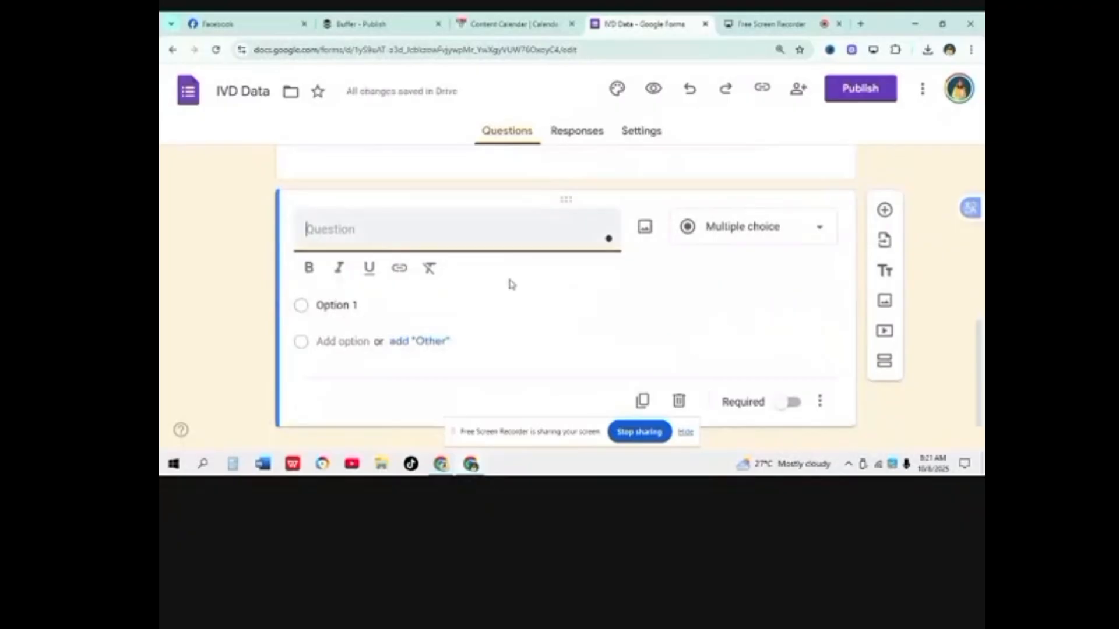
pyautogui.write('AG')
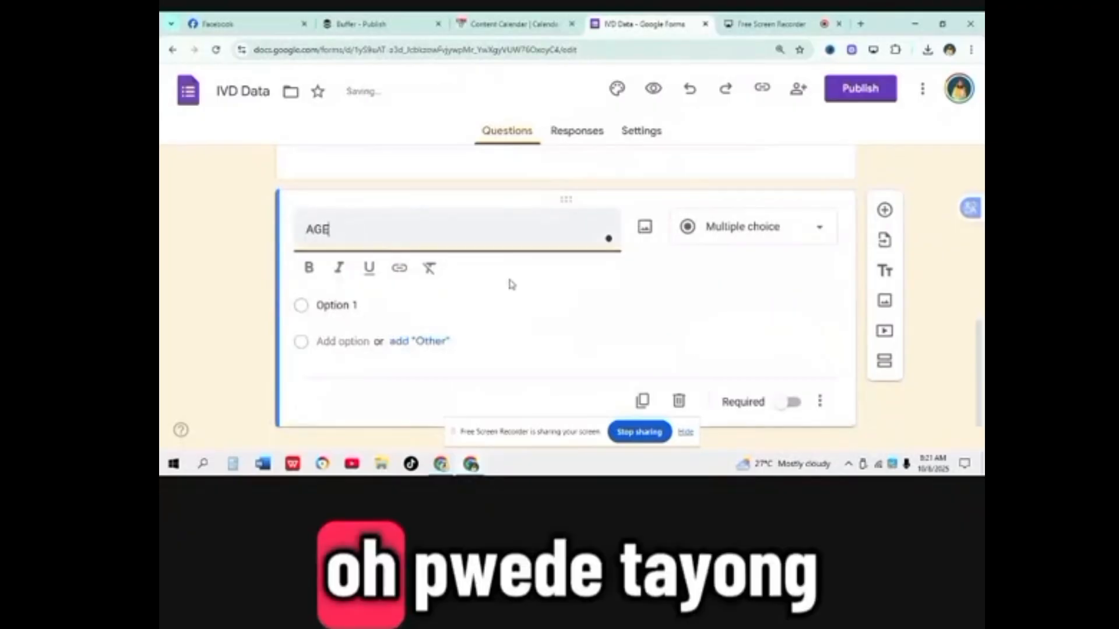
pyautogui.write('E')
pyautogui.click(821, 228)
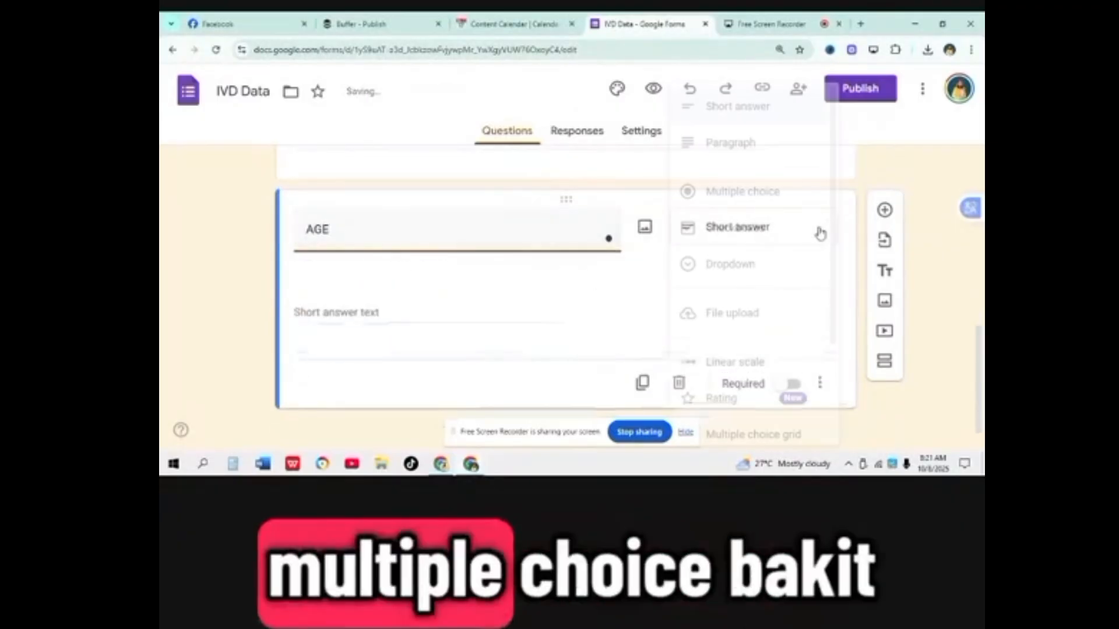
pyautogui.click(781, 199)
# Step: Give AGE the answer options 18-30 and 31-40 plus an Other choice
pyautogui.click(336, 298)
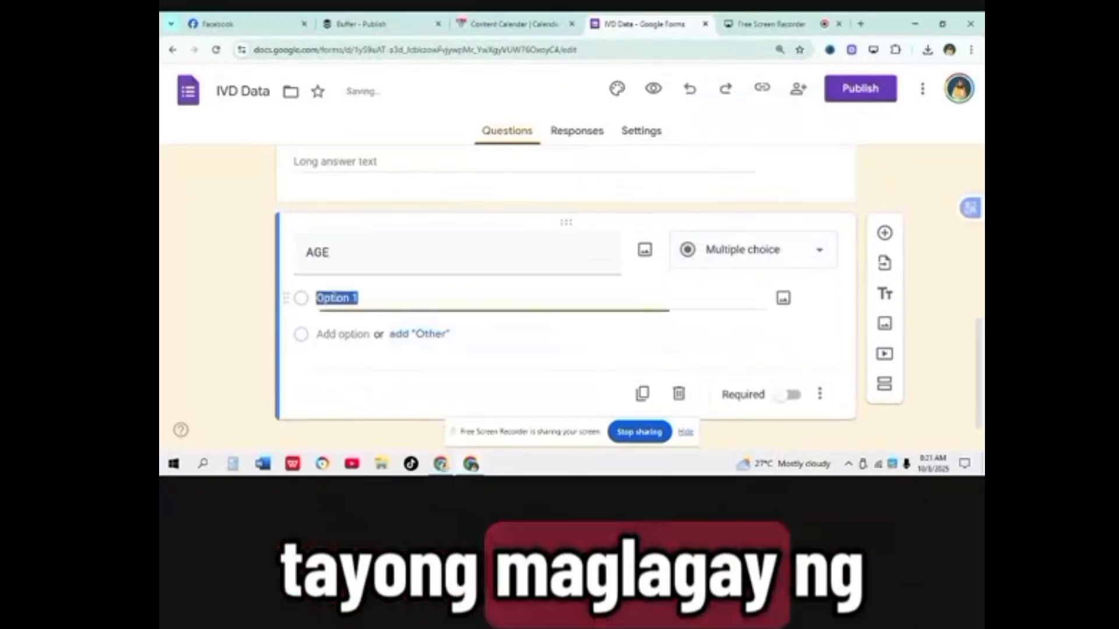
pyautogui.write('2')
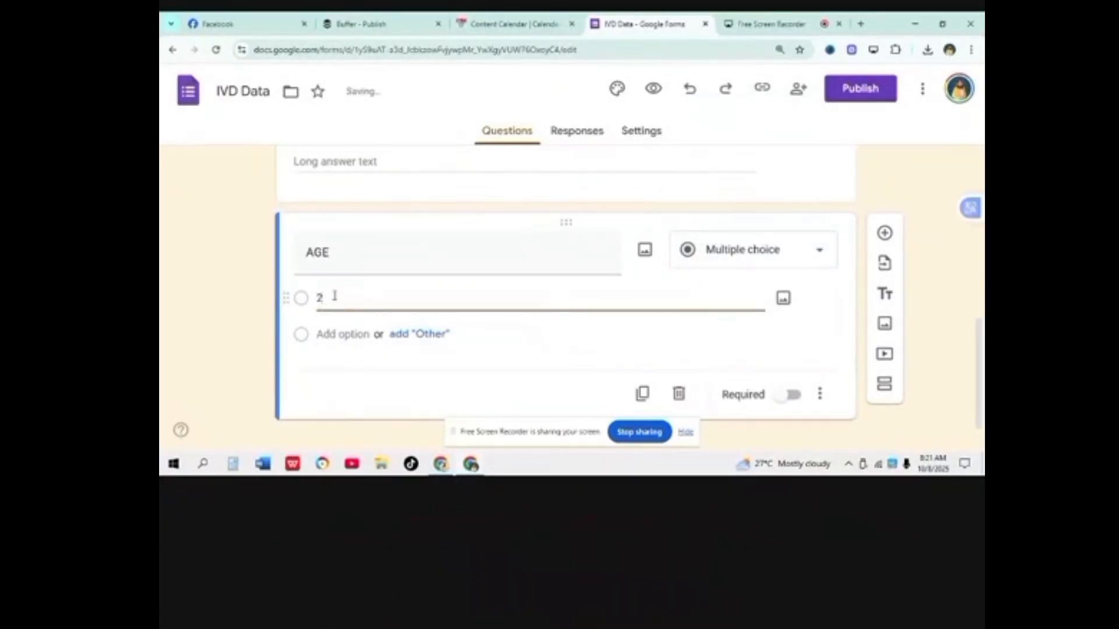
pyautogui.press('BackSpace')
pyautogui.write('18-30')
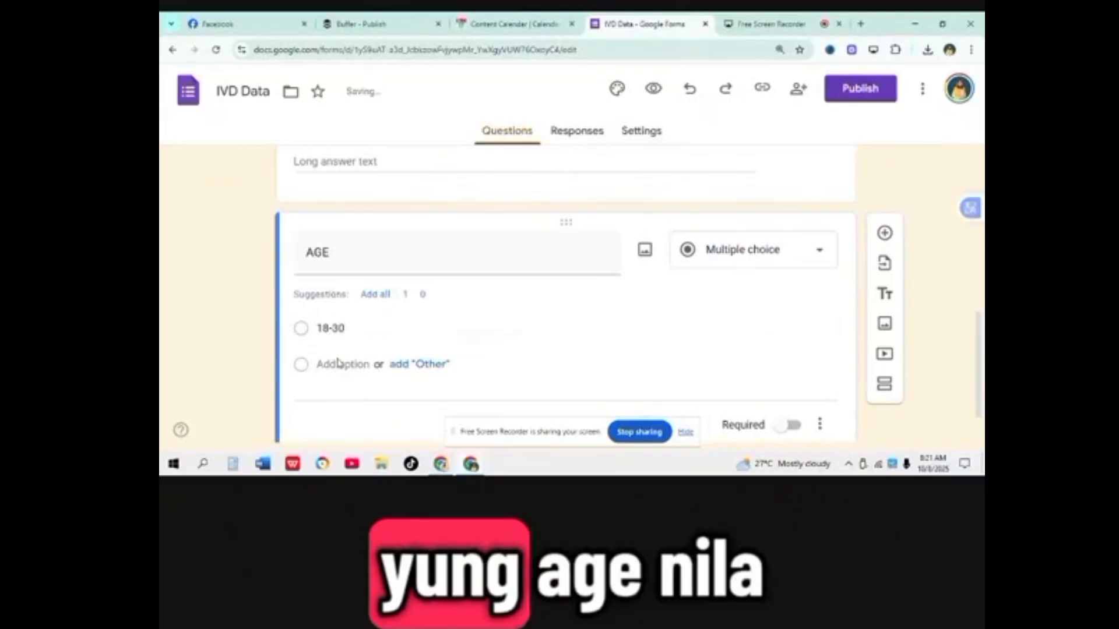
pyautogui.click(341, 366)
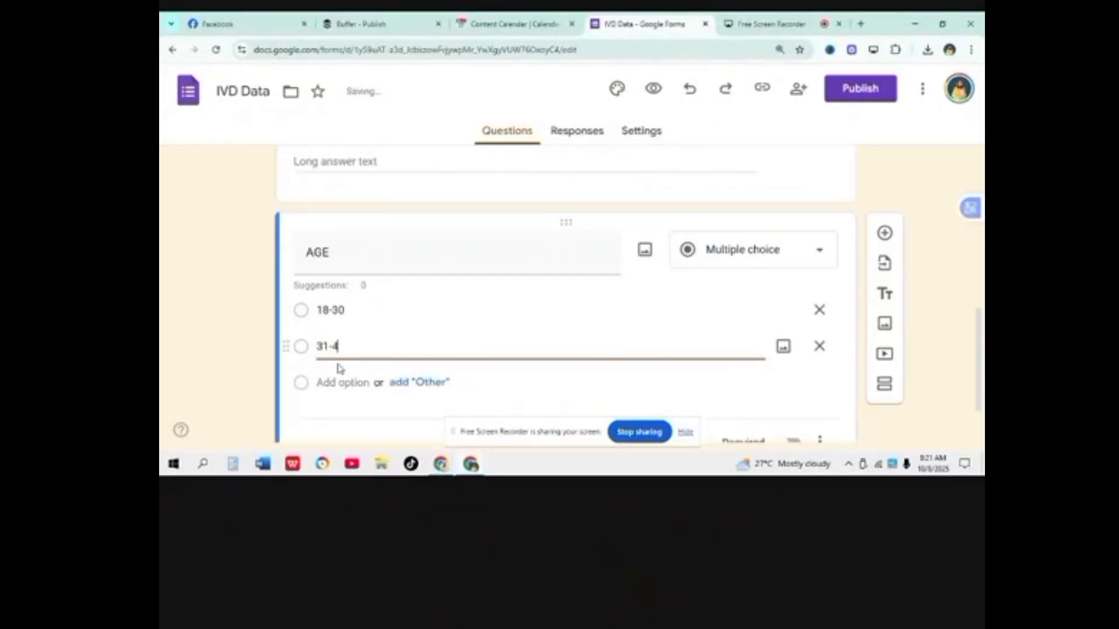
pyautogui.scroll(-1, 437, 384)
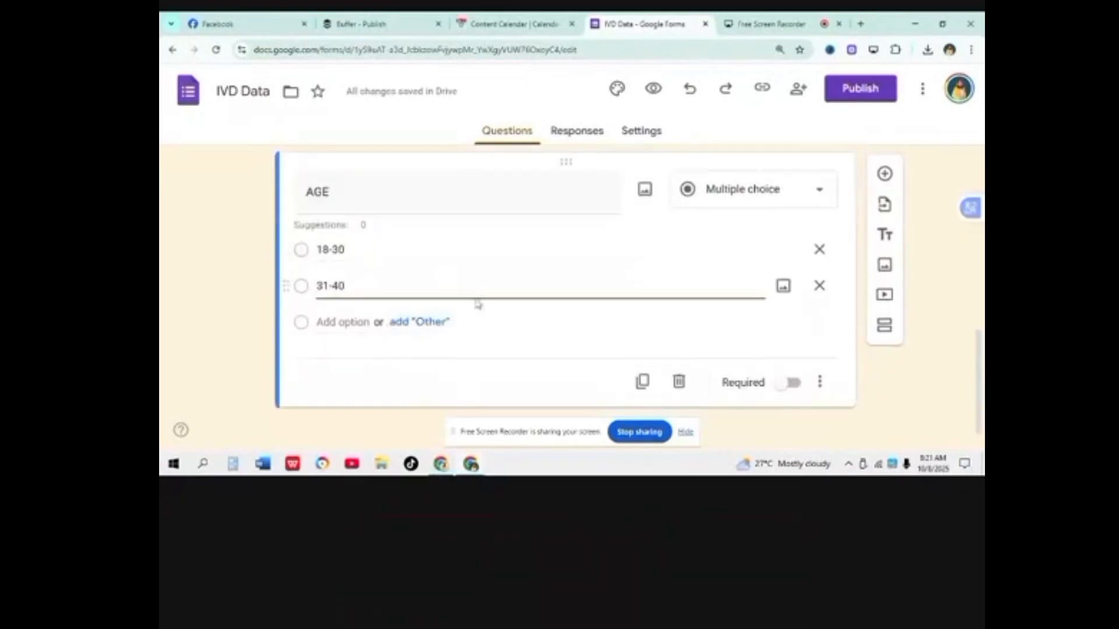
pyautogui.click(419, 322)
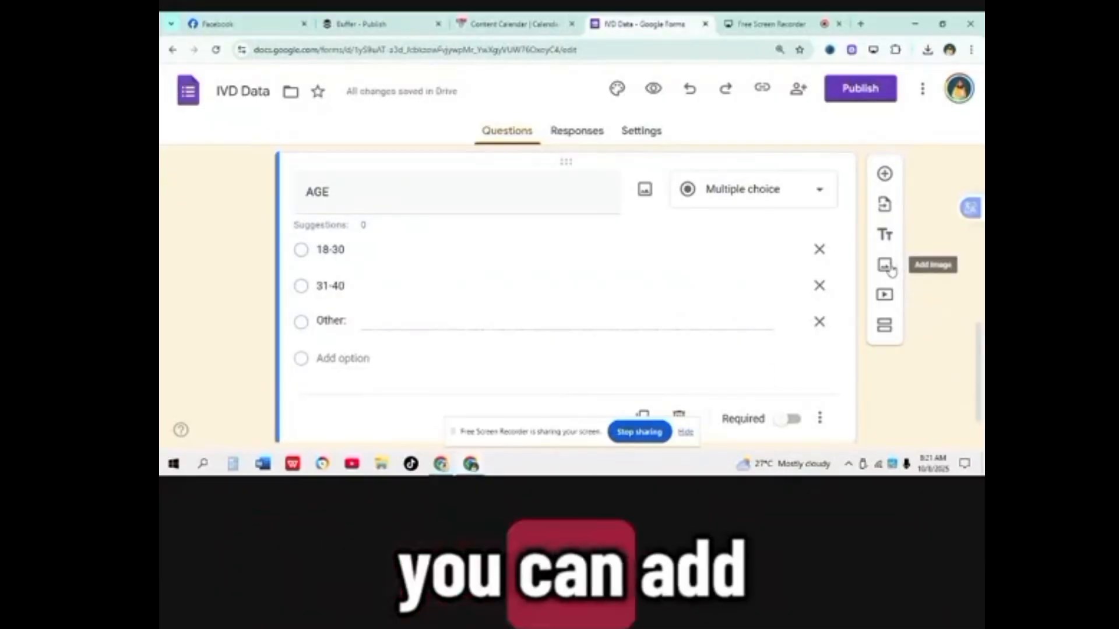
pyautogui.scroll(-1, 827, 279)
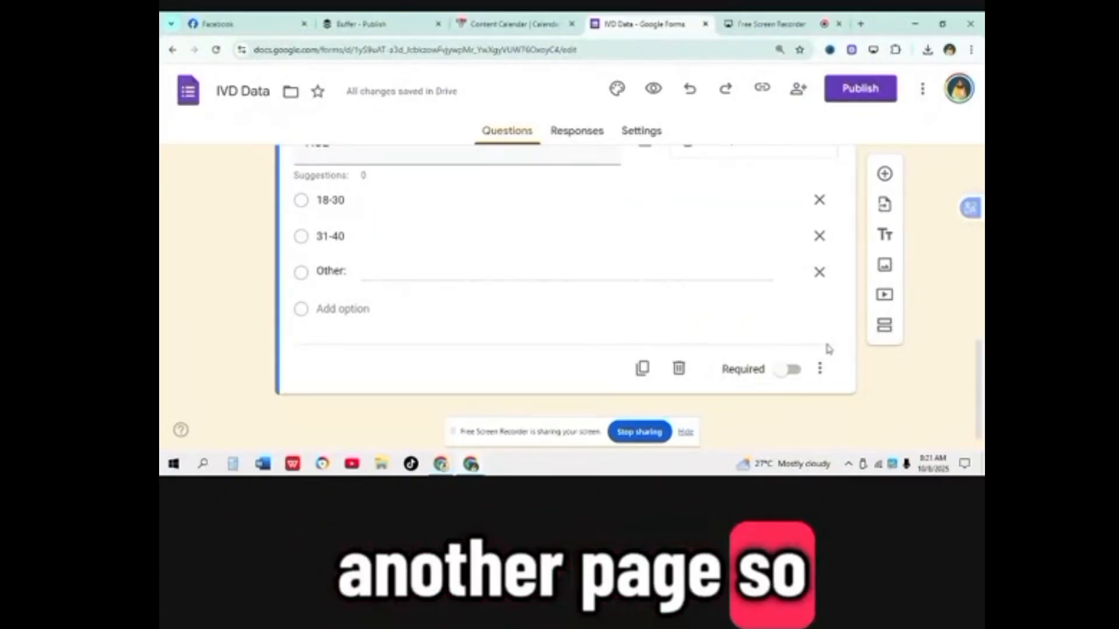
# Step: Add a new PLATFORM question and set its type to Checkboxes
pyautogui.click(883, 174)
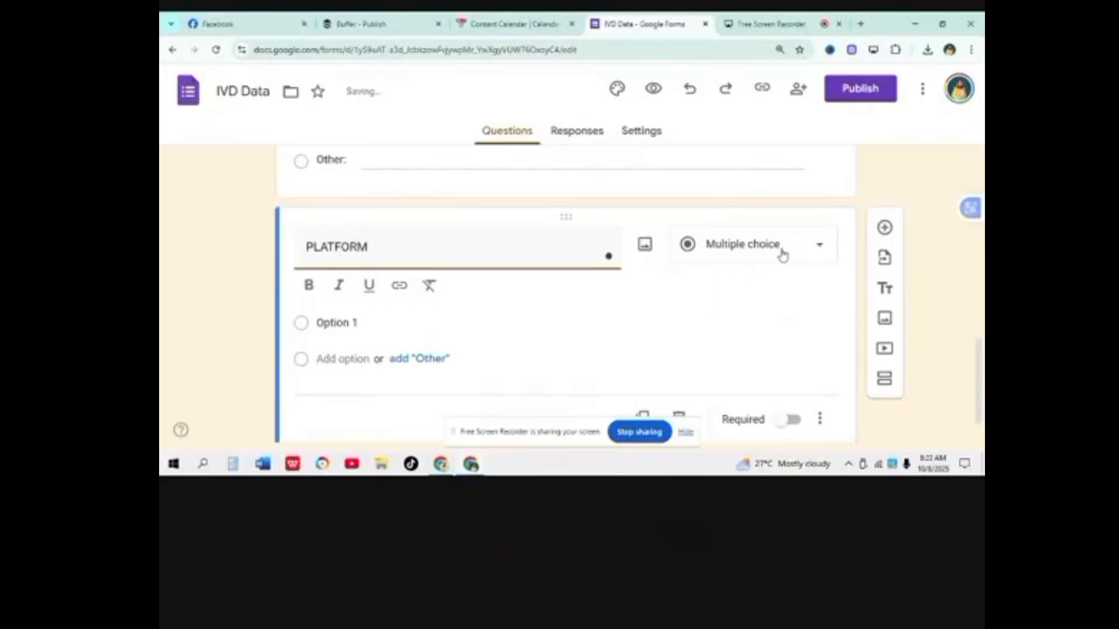
pyautogui.click(783, 255)
pyautogui.click(753, 226)
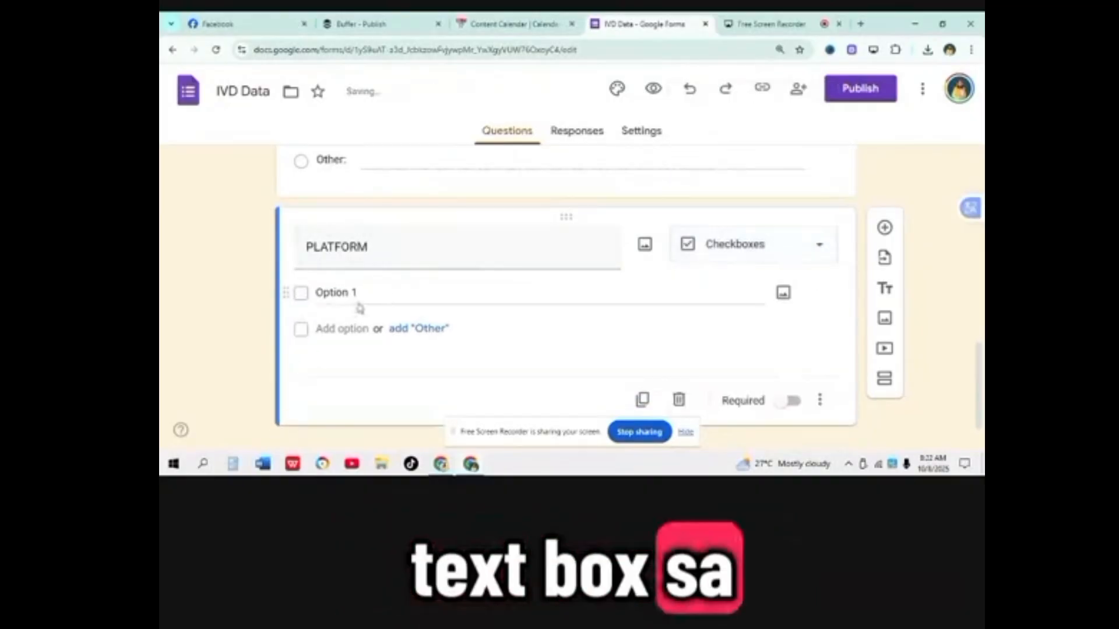
# Step: Fill PLATFORM with options FACEBOOK, LINKEDIN, REDDIT and an Other choice
pyautogui.click(359, 308)
pyautogui.write('FACE')
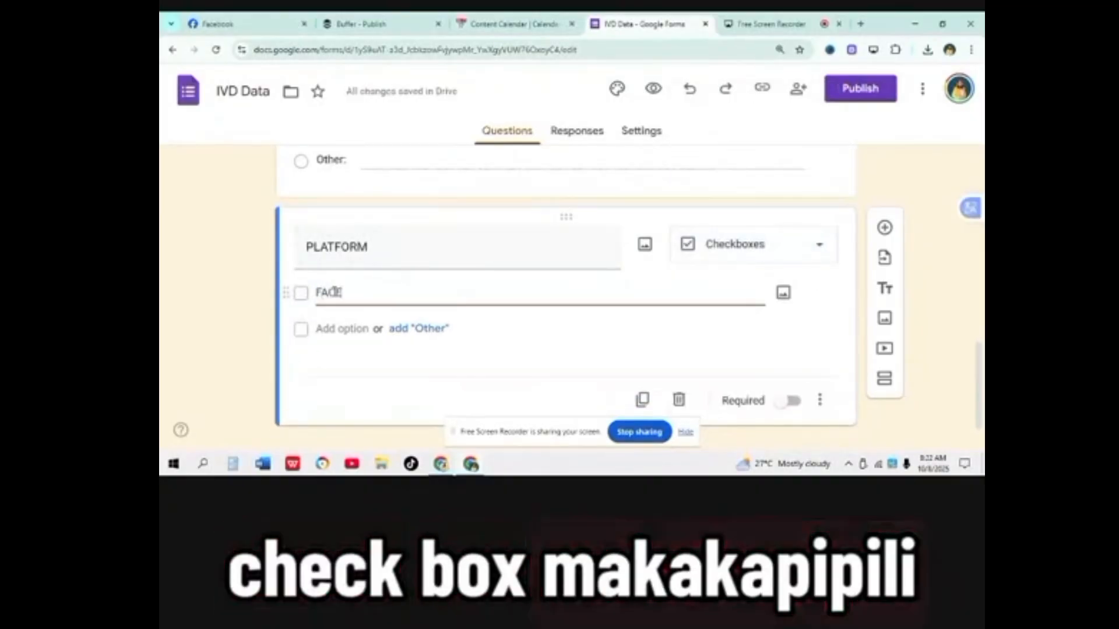
pyautogui.write('BOOK')
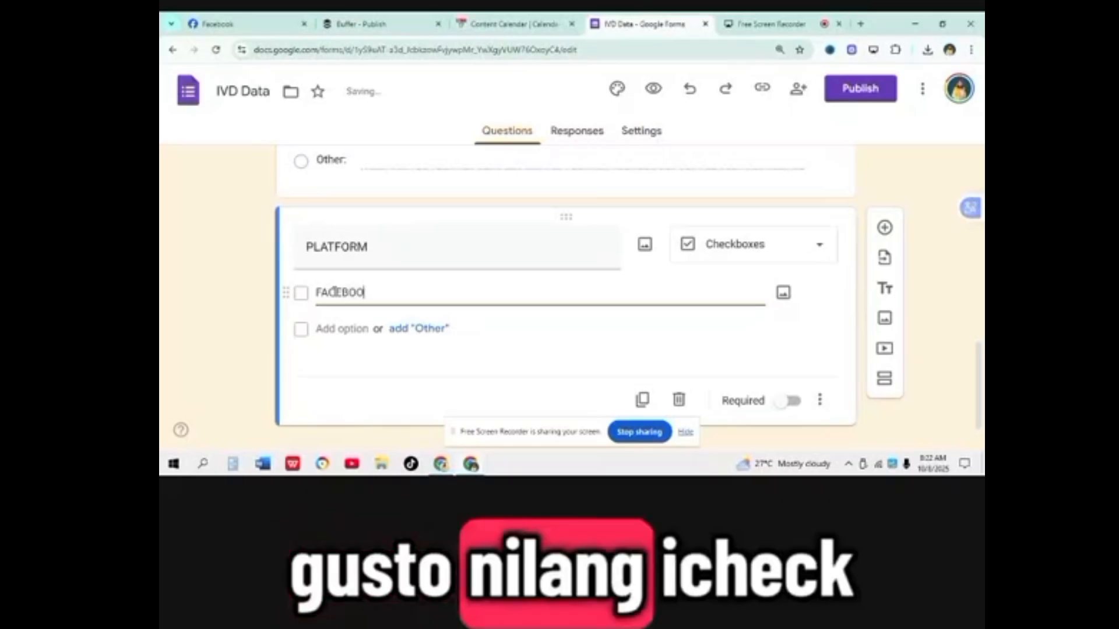
pyautogui.click(307, 332)
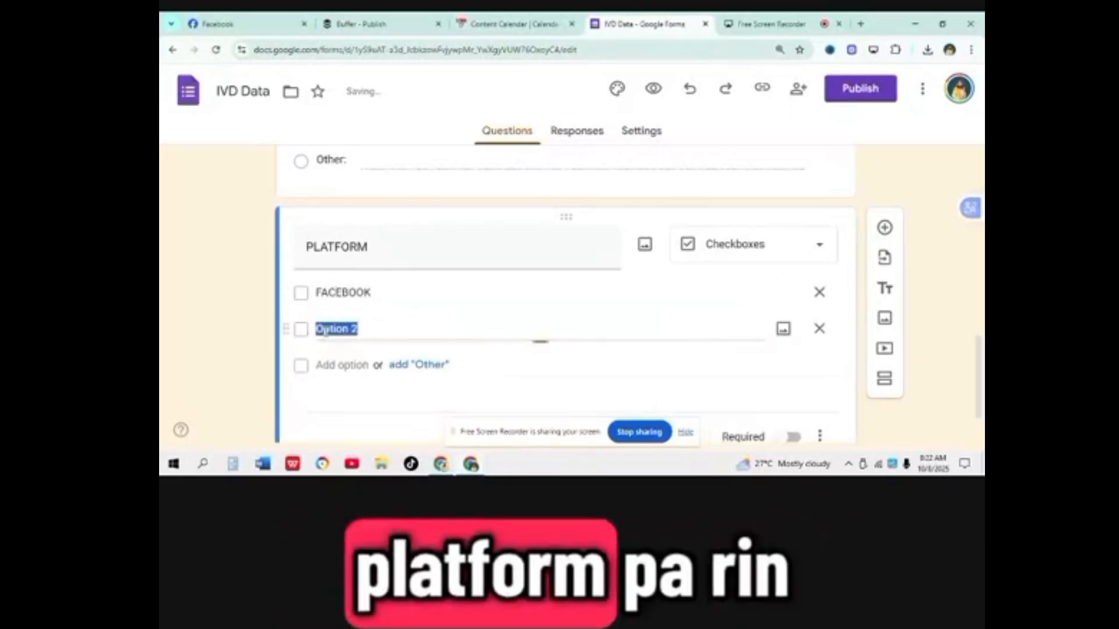
pyautogui.write('LINKEDIN')
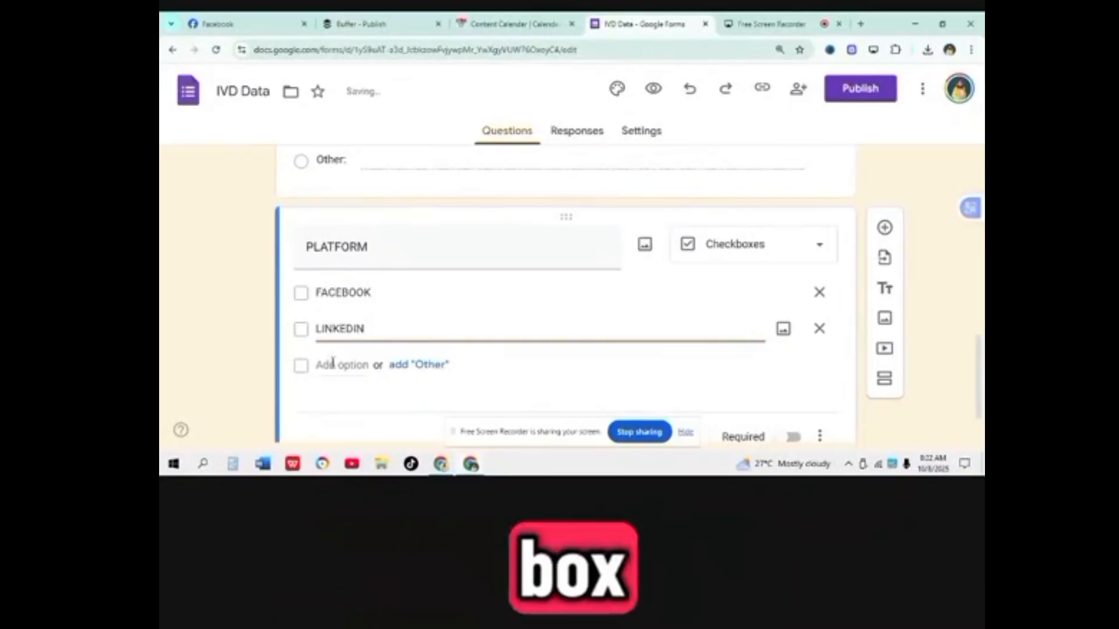
pyautogui.click(333, 364)
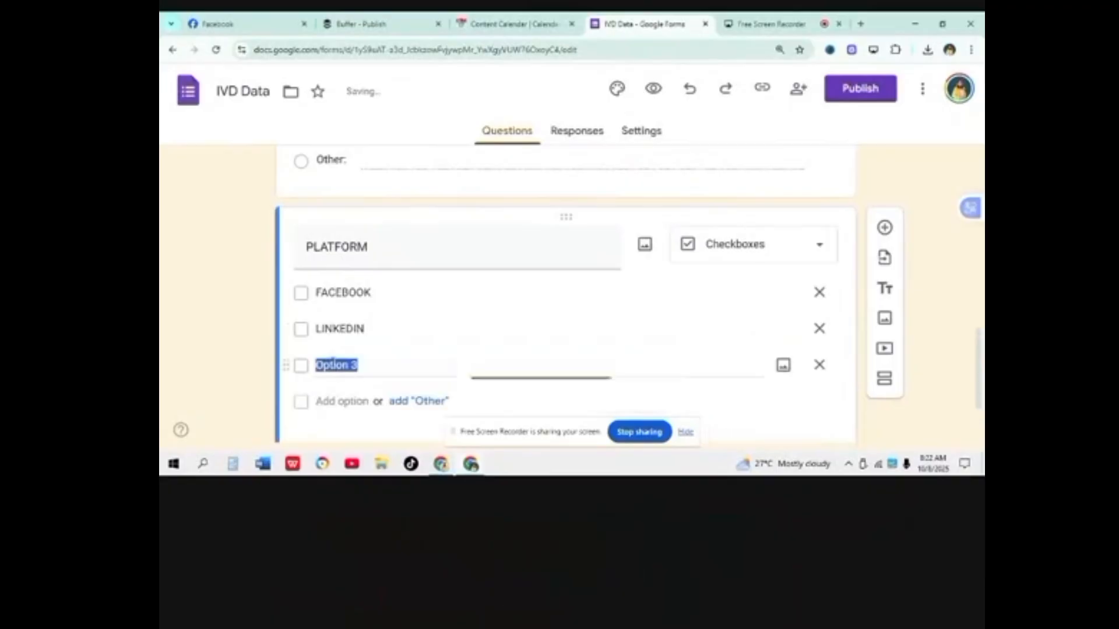
pyautogui.write('REDDIT')
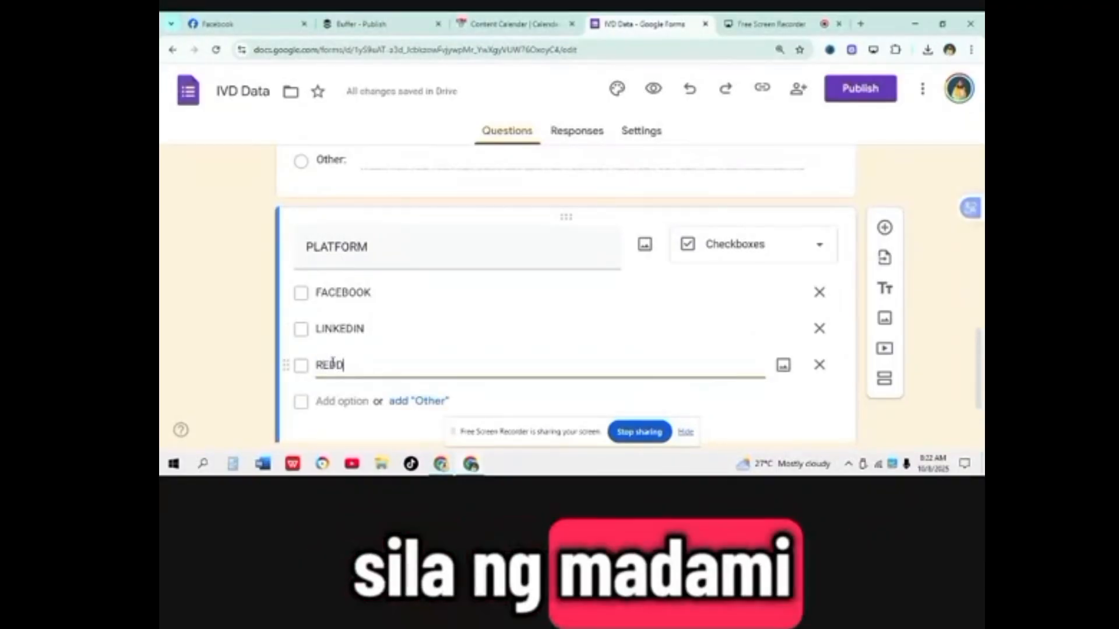
pyautogui.click(420, 402)
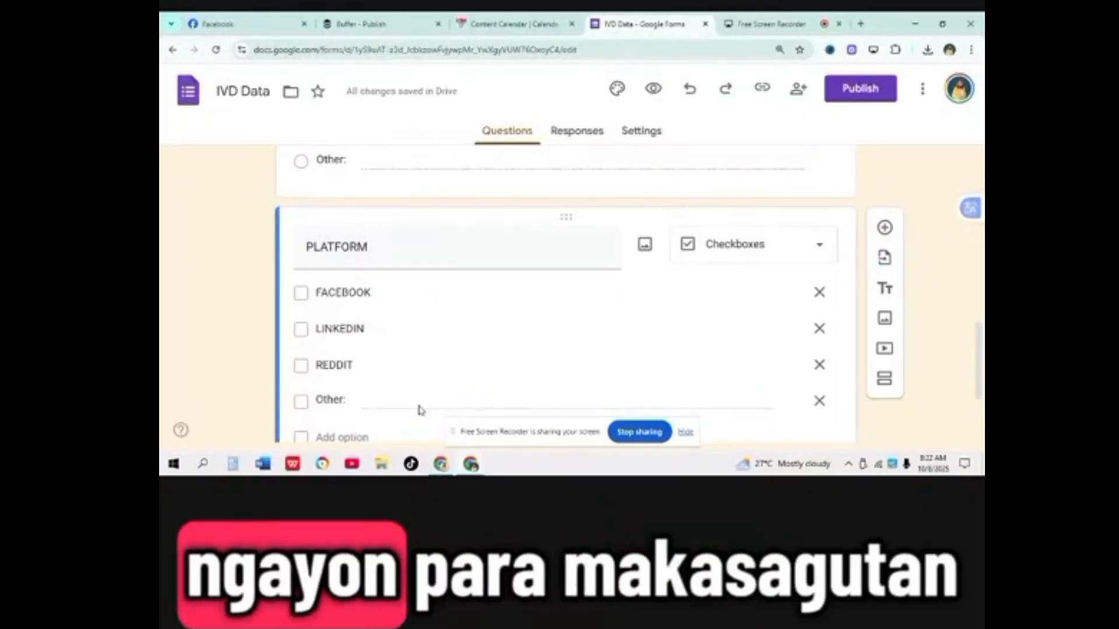
pyautogui.scroll(-2, 449, 246)
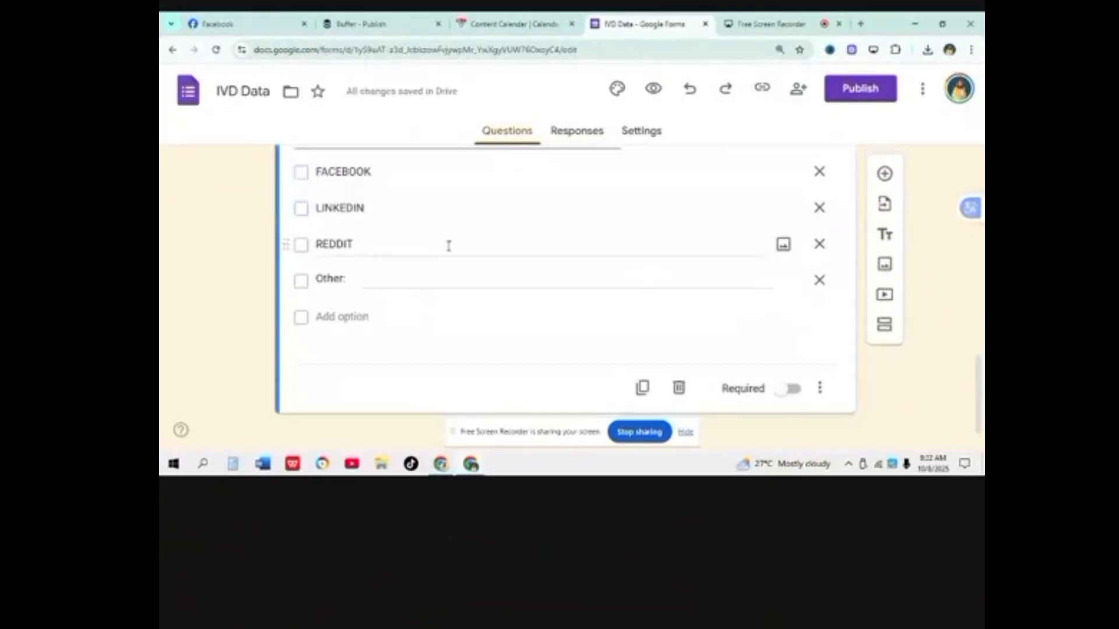
# Step: Publish IVD Data to anyone with the link and copy its shortened responder URL
pyautogui.click(851, 91)
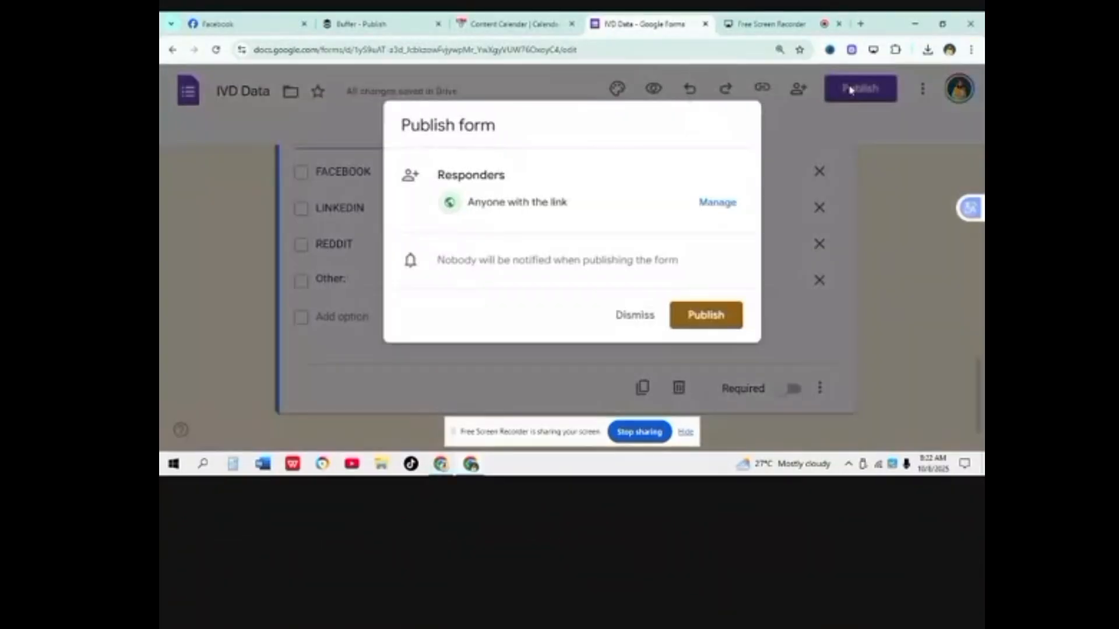
pyautogui.click(715, 315)
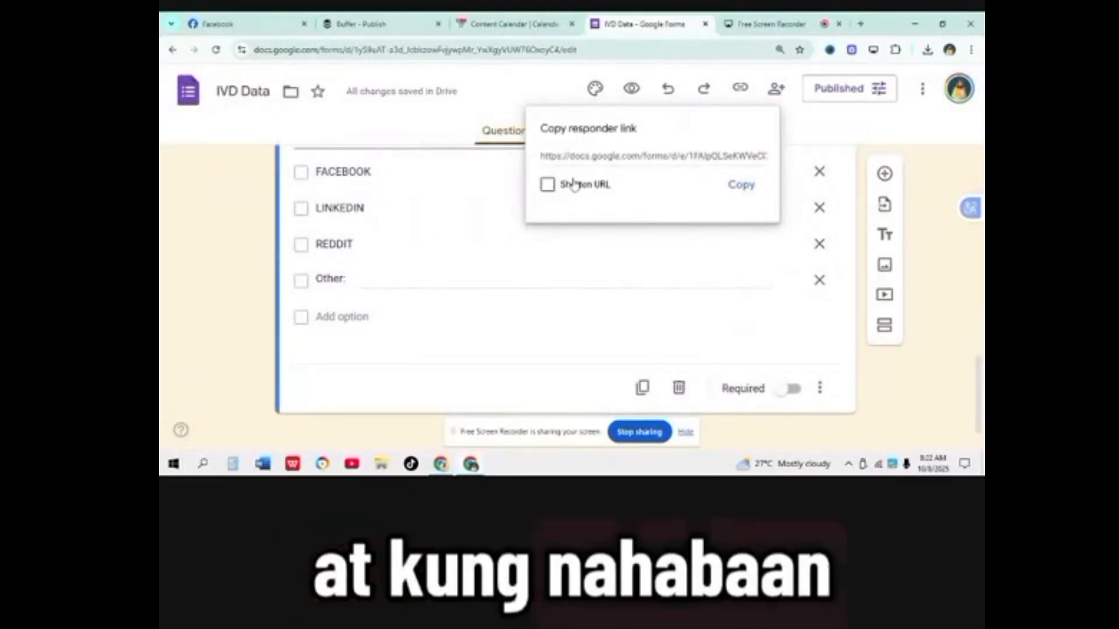
pyautogui.click(546, 185)
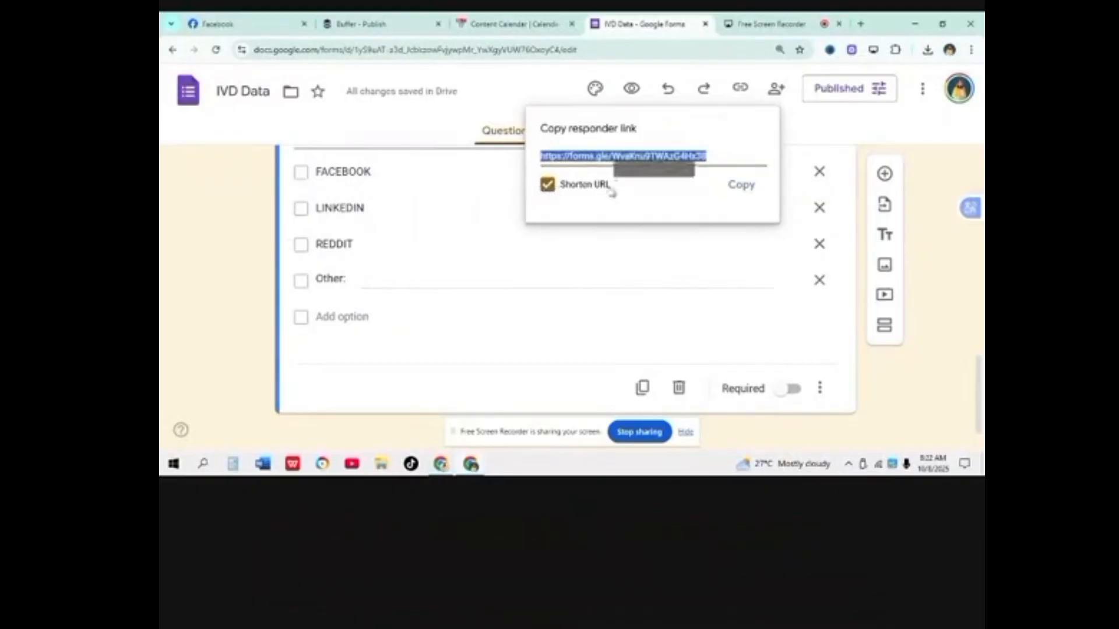
pyautogui.click(738, 188)
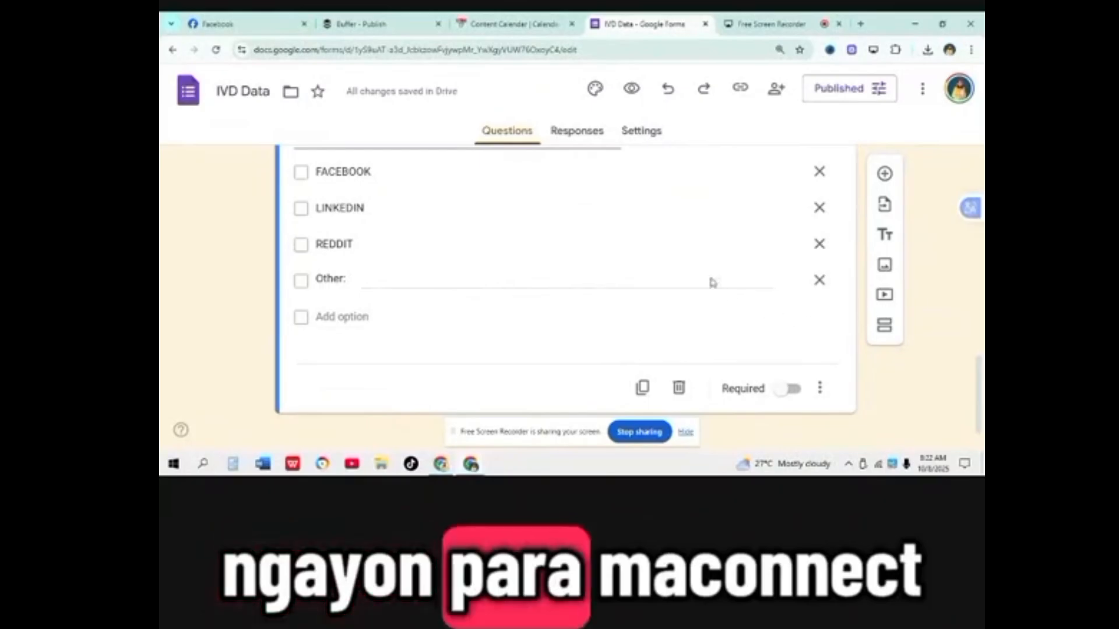
# Step: Link responses to a new IVD Data (Responses) spreadsheet and dismiss the formatting tip
pyautogui.click(583, 135)
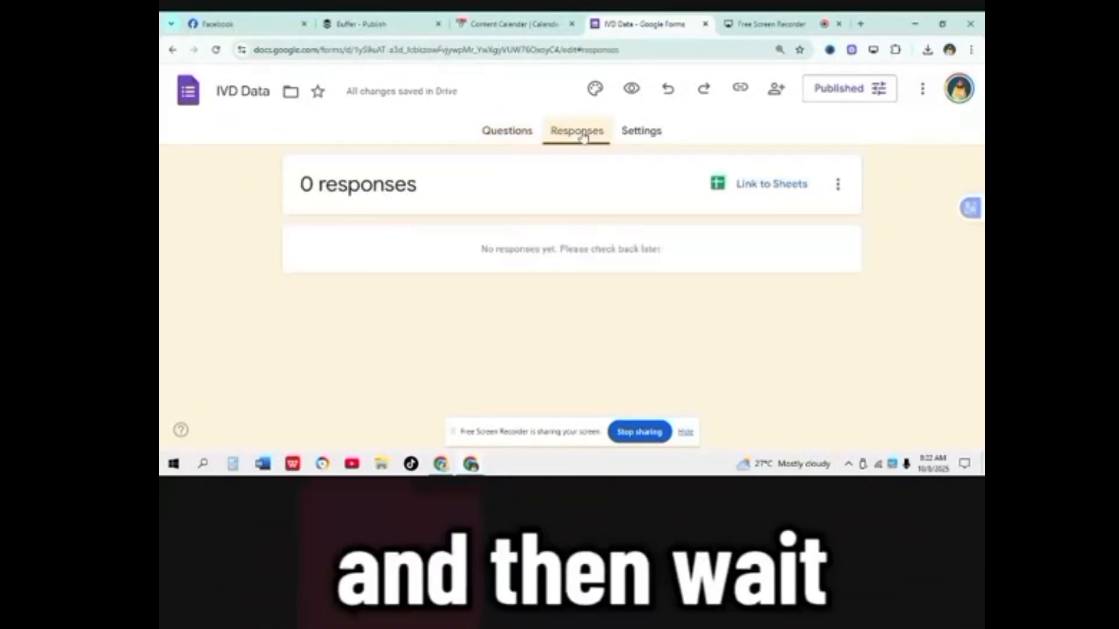
pyautogui.click(756, 191)
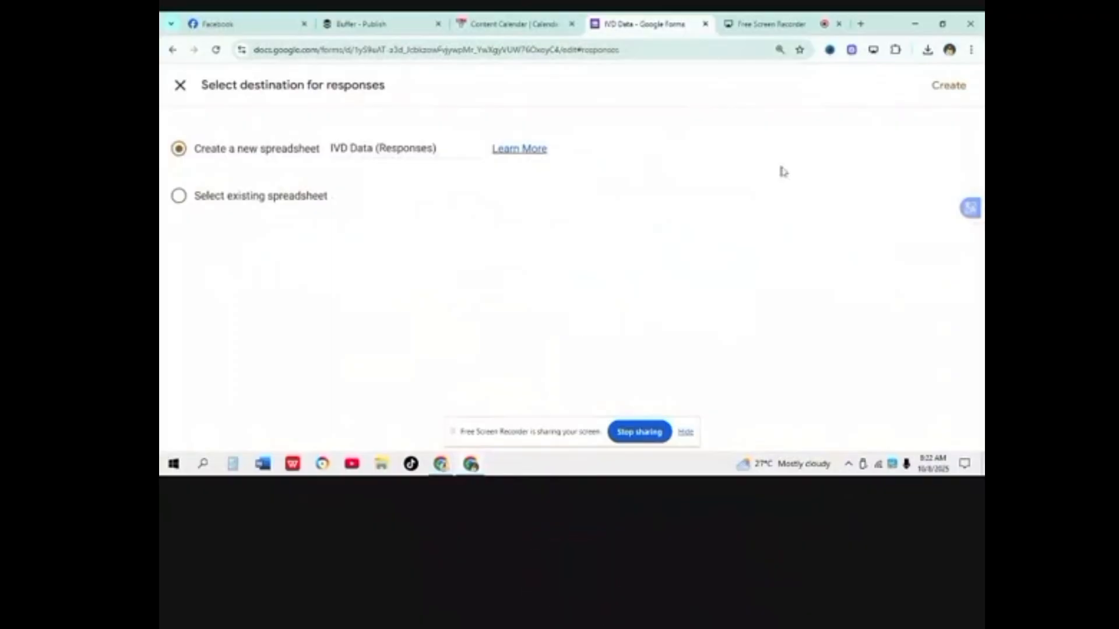
pyautogui.click(945, 85)
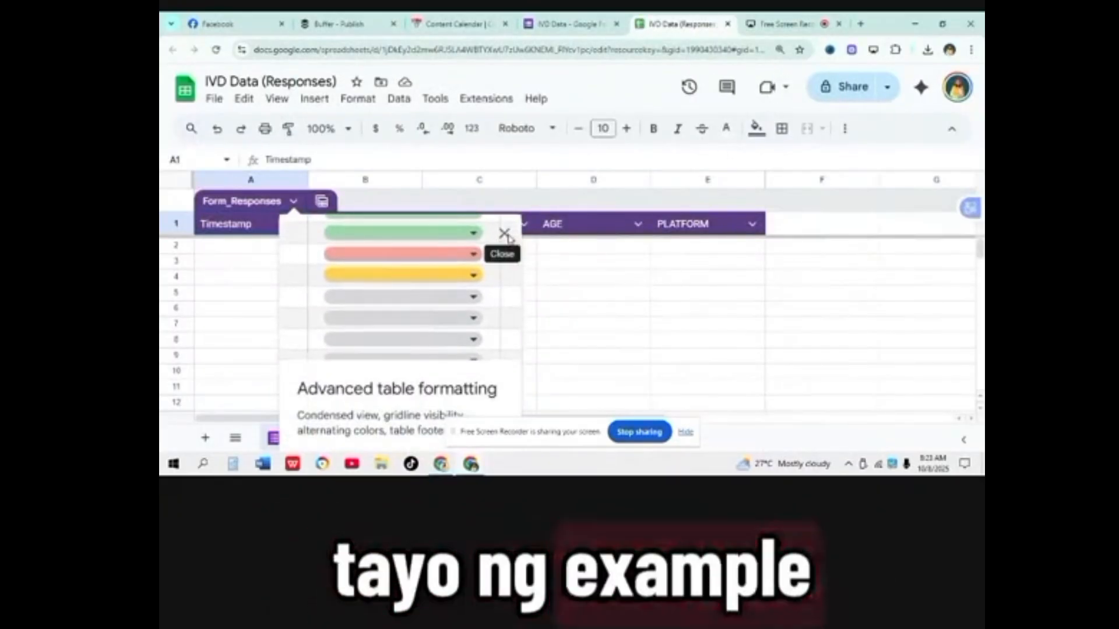
pyautogui.click(504, 233)
# Step: Open Gmail in a new tab and compose an email with the form link pasted in
pyautogui.click(860, 24)
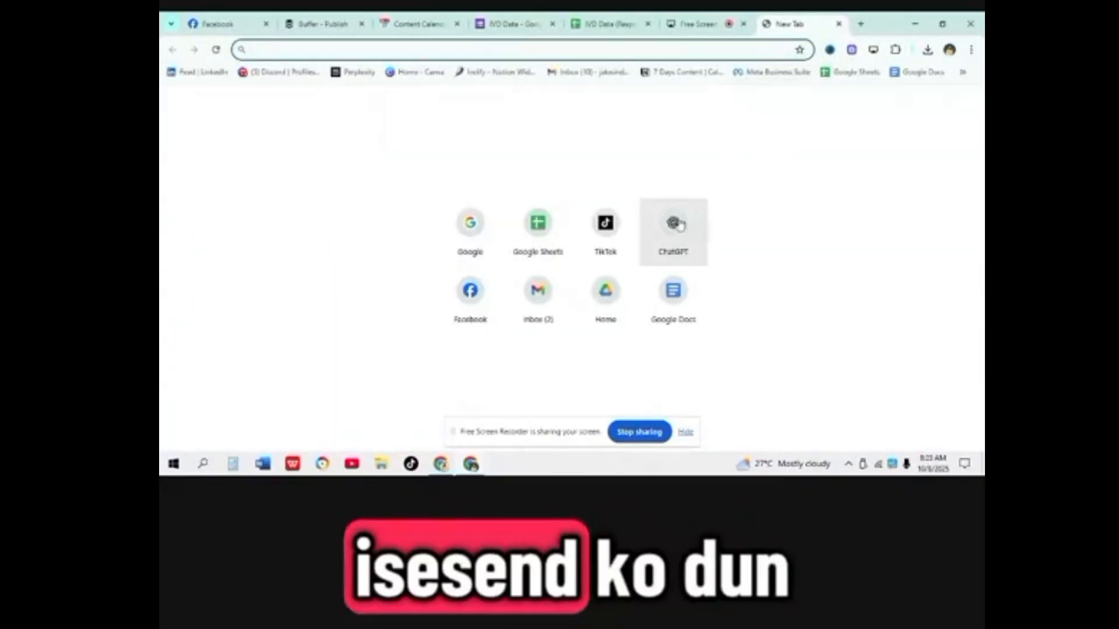
pyautogui.click(590, 73)
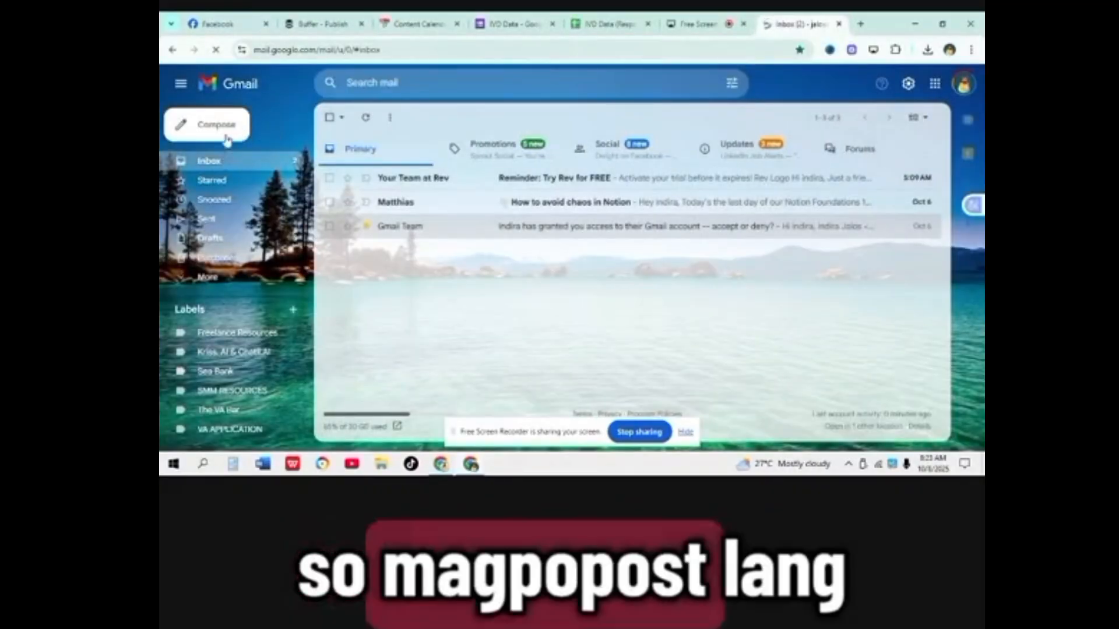
pyautogui.click(227, 133)
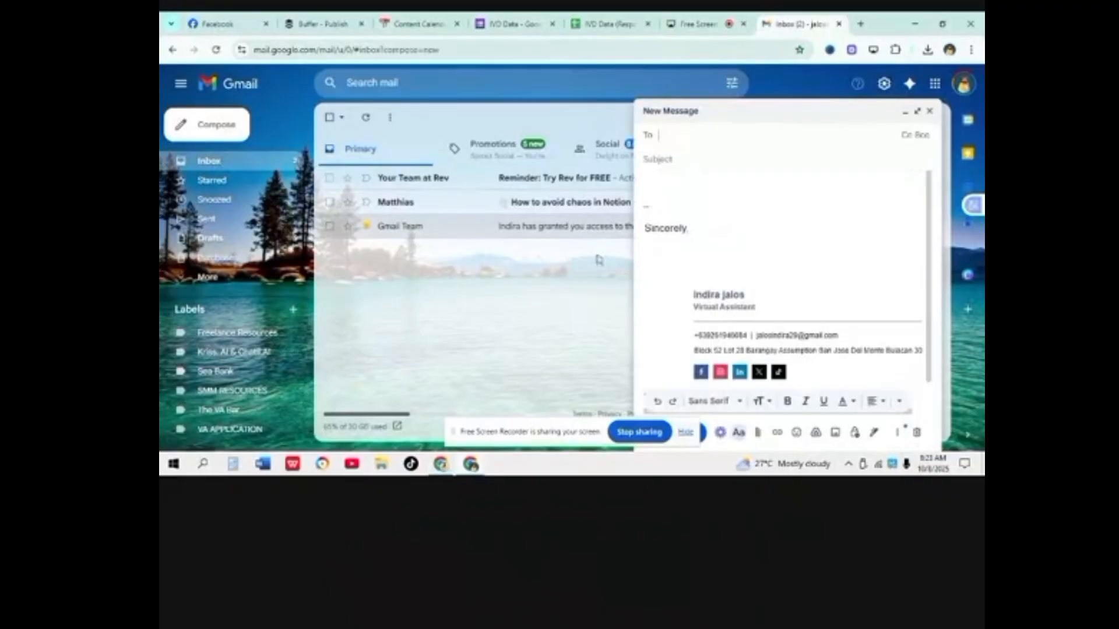
pyautogui.rightClick(699, 200)
pyautogui.click(720, 287)
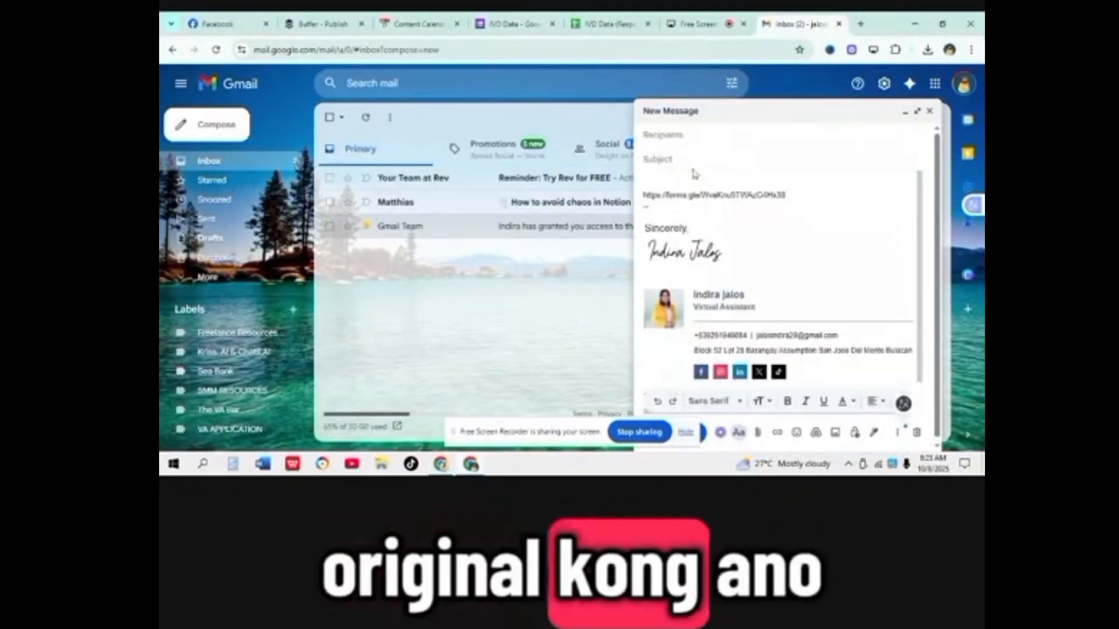
# Step: Add the suggested contact as recipient and send the IVD DATA email
pyautogui.click(683, 159)
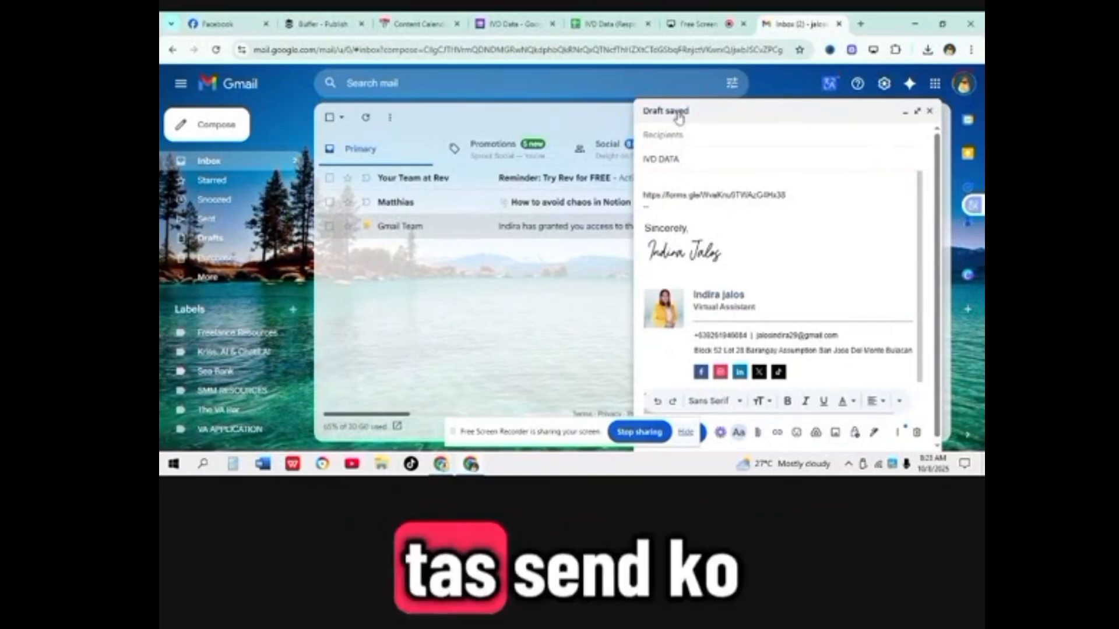
pyautogui.click(674, 135)
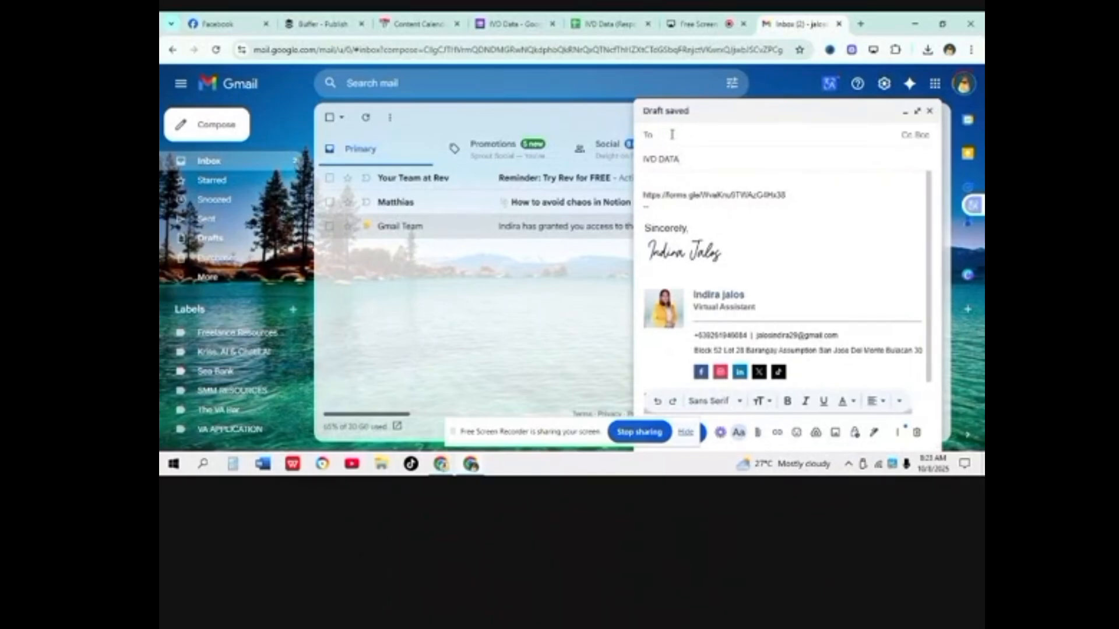
pyautogui.click(672, 134)
pyautogui.click(710, 166)
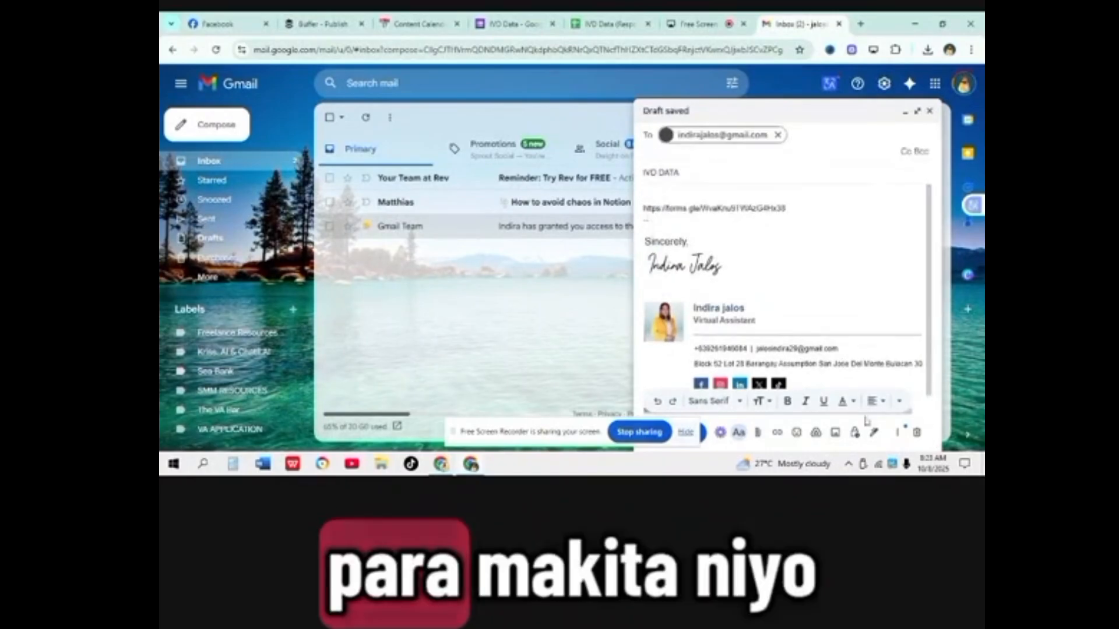
pyautogui.moveTo(591, 437); pyautogui.dragTo(431, 429)
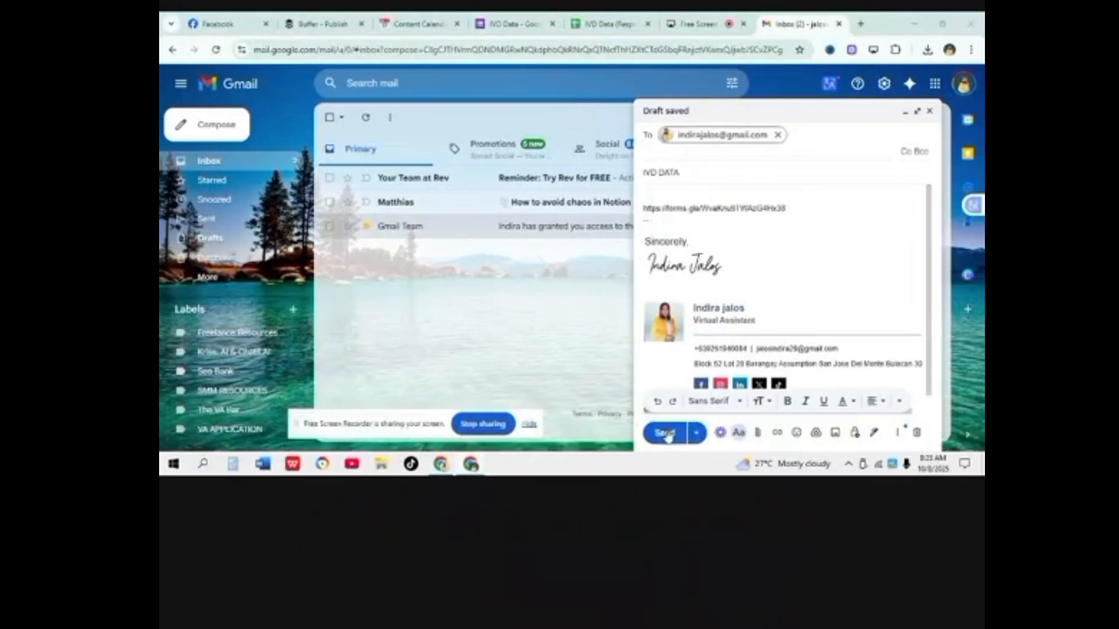
pyautogui.click(666, 432)
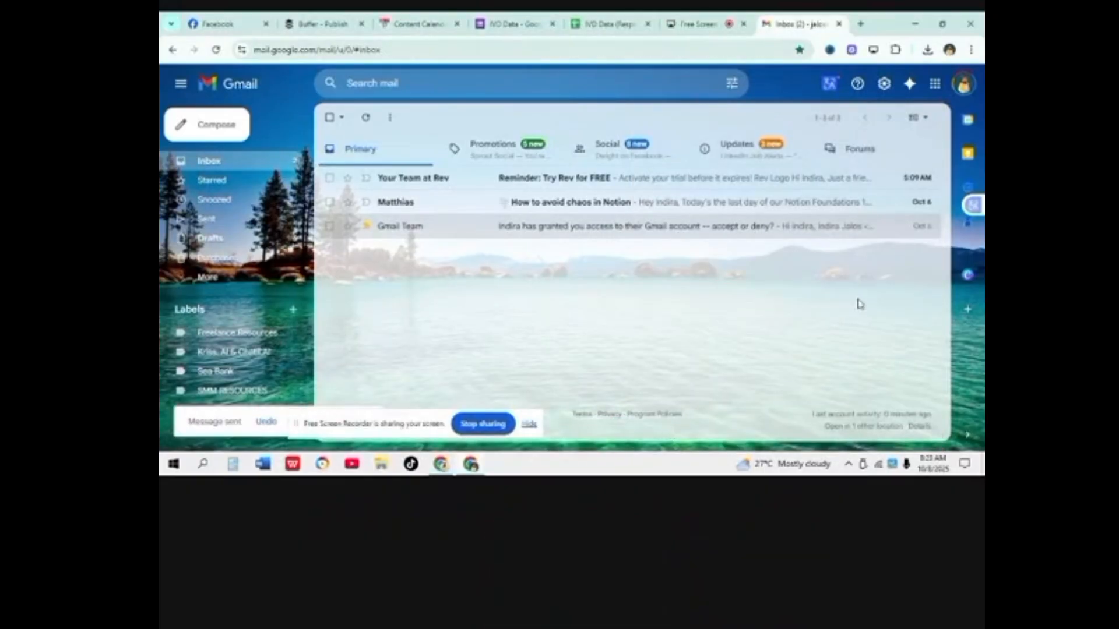
# Step: Load Gmail in a new tab, switch to the other account, and open the IVD DATA email
pyautogui.click(860, 23)
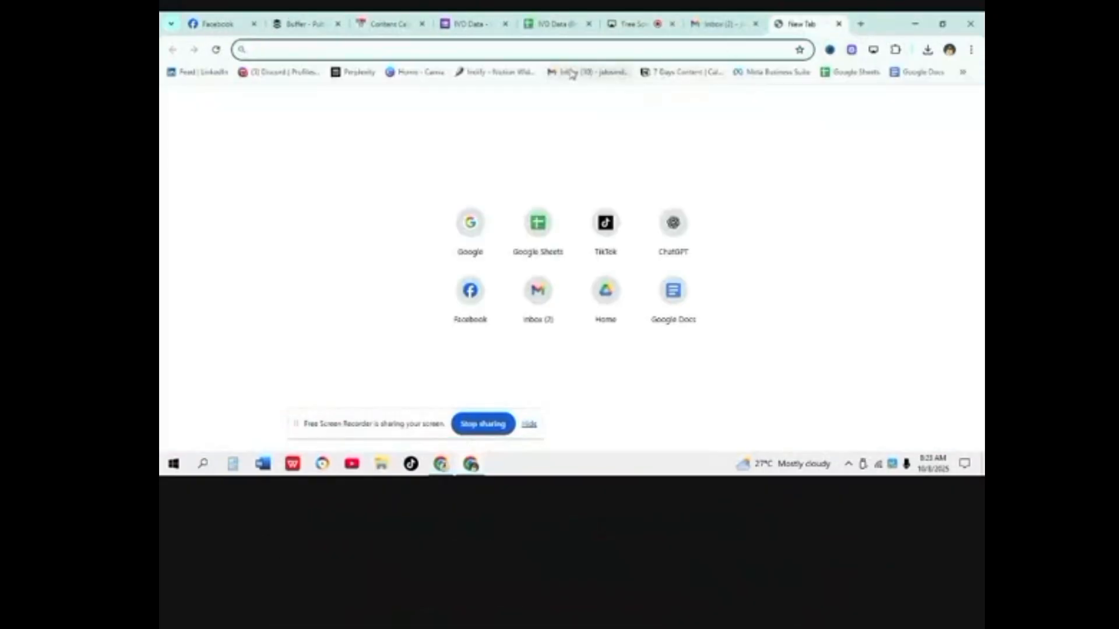
pyautogui.click(589, 73)
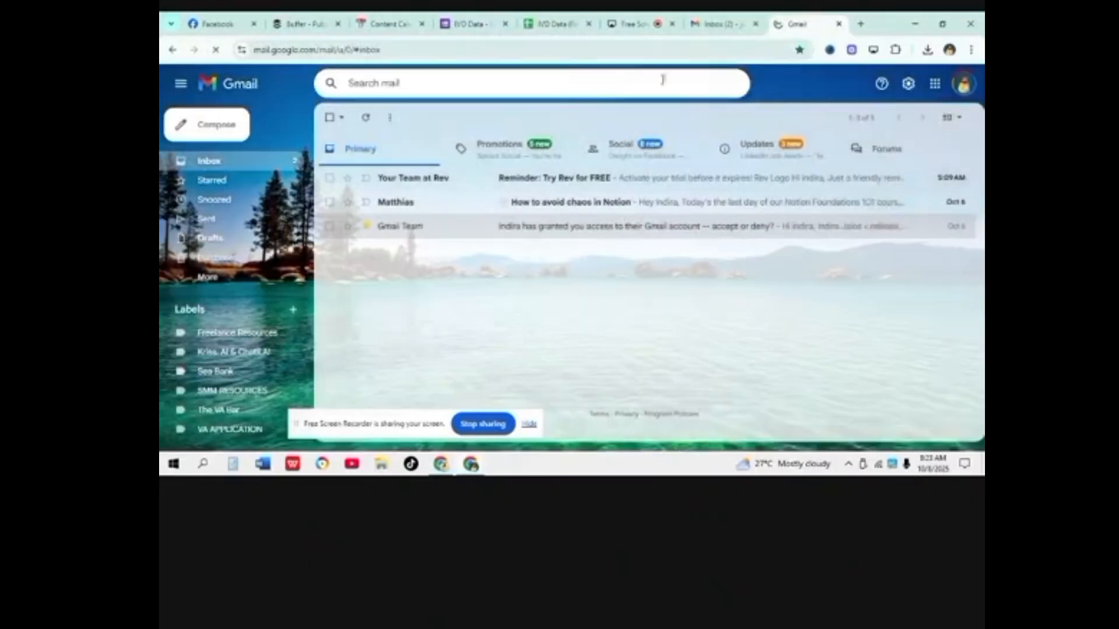
pyautogui.click(953, 86)
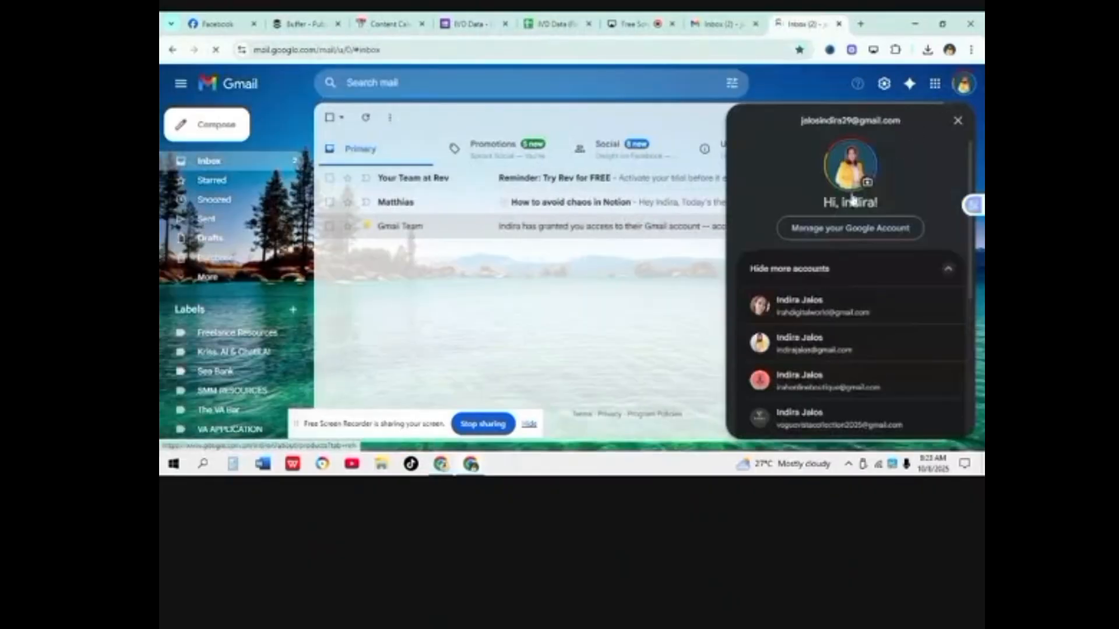
pyautogui.click(822, 341)
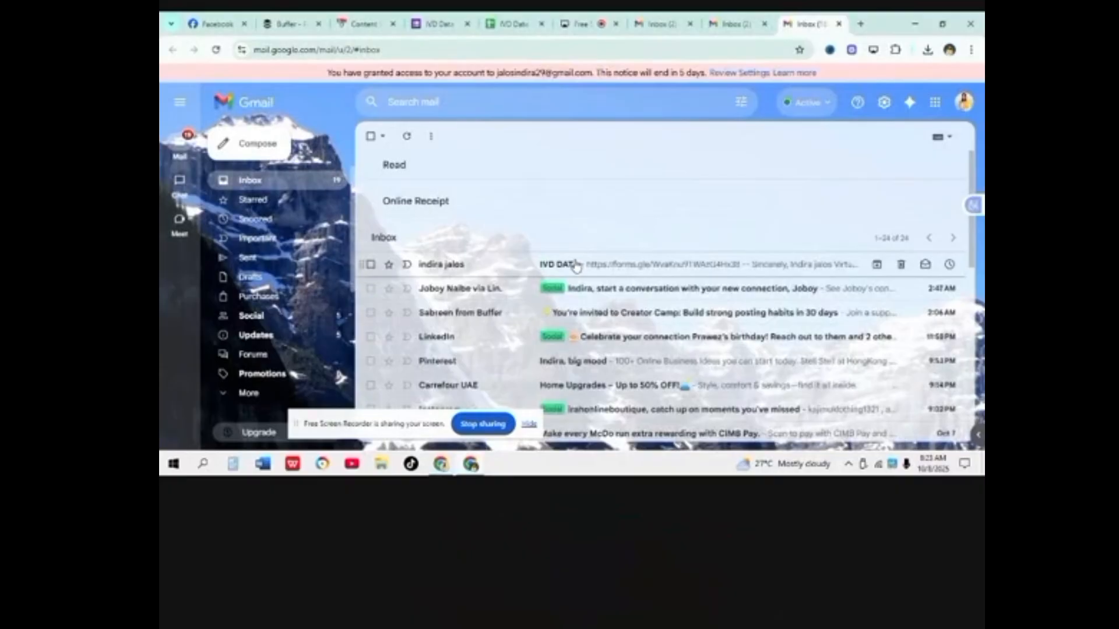
pyautogui.click(576, 265)
# Step: Open the form link and answer NAME with the respondent's full name and ADDRESS with SJDM
pyautogui.click(506, 270)
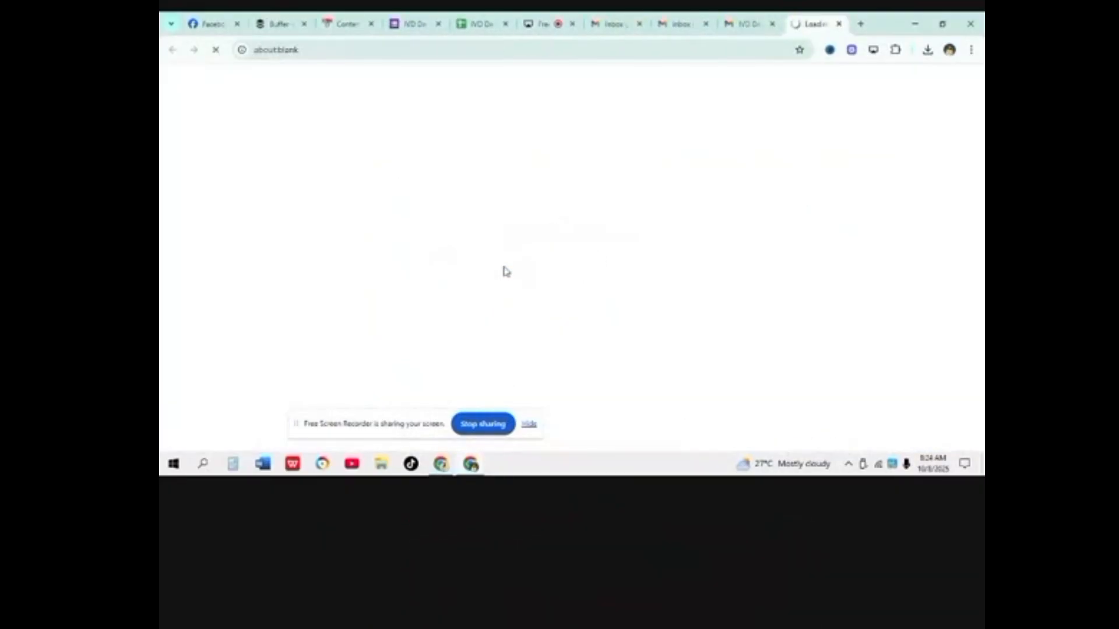
pyautogui.scroll(-2, 513, 227)
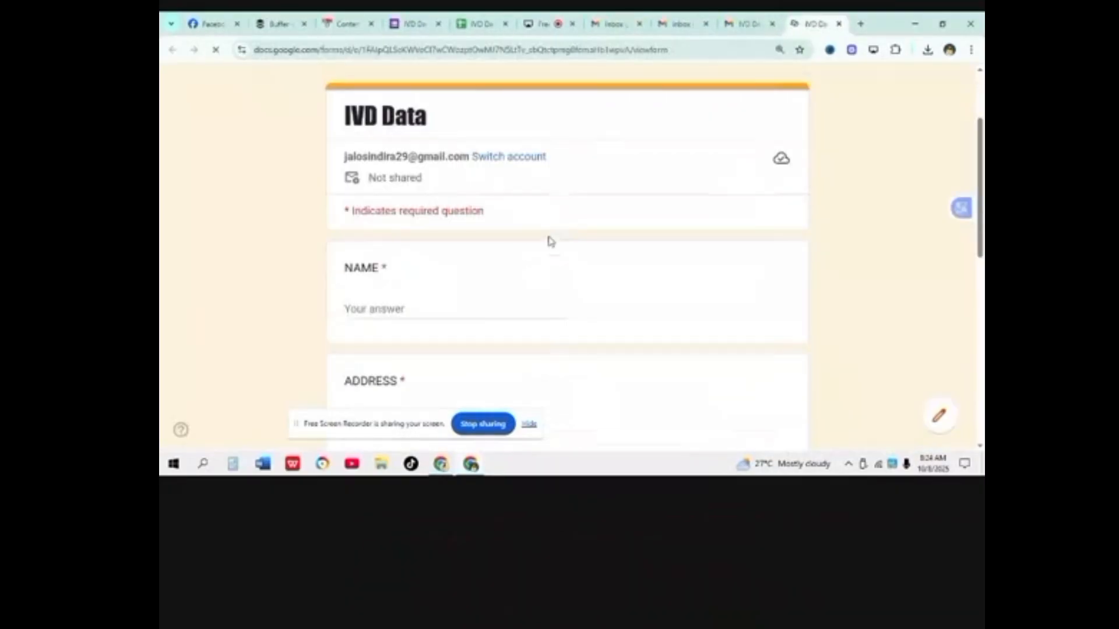
pyautogui.click(363, 313)
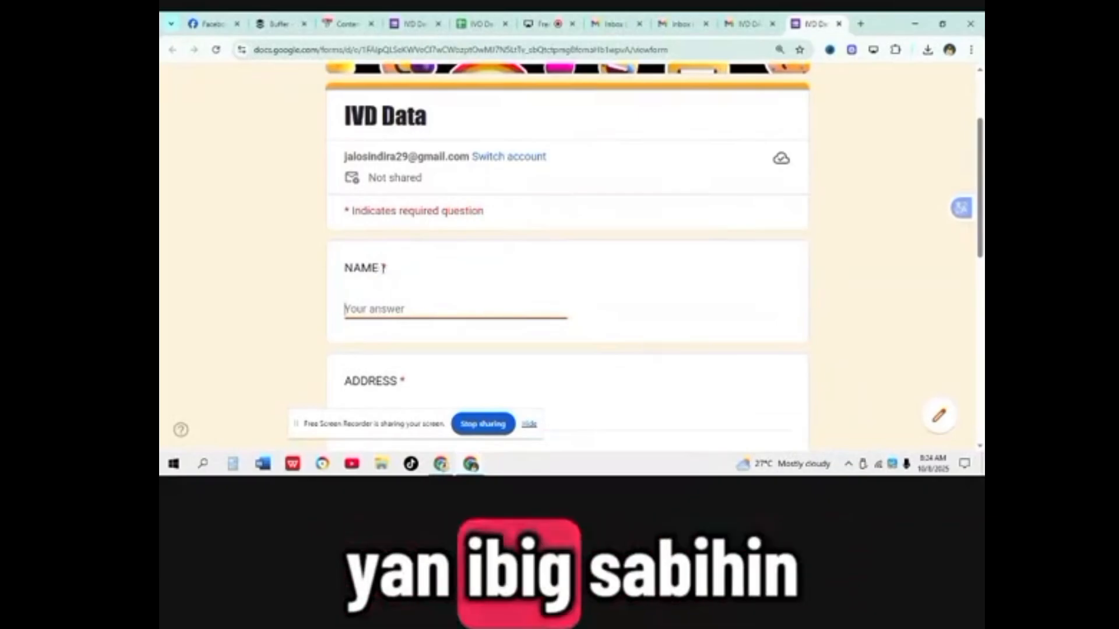
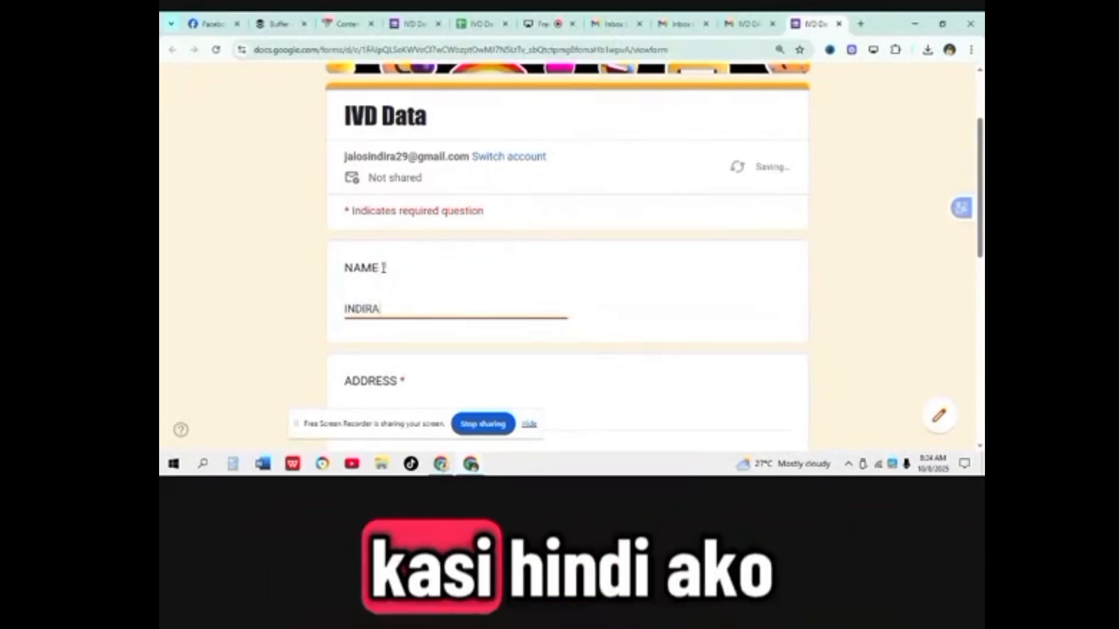
pyautogui.scroll(-1, 402, 233)
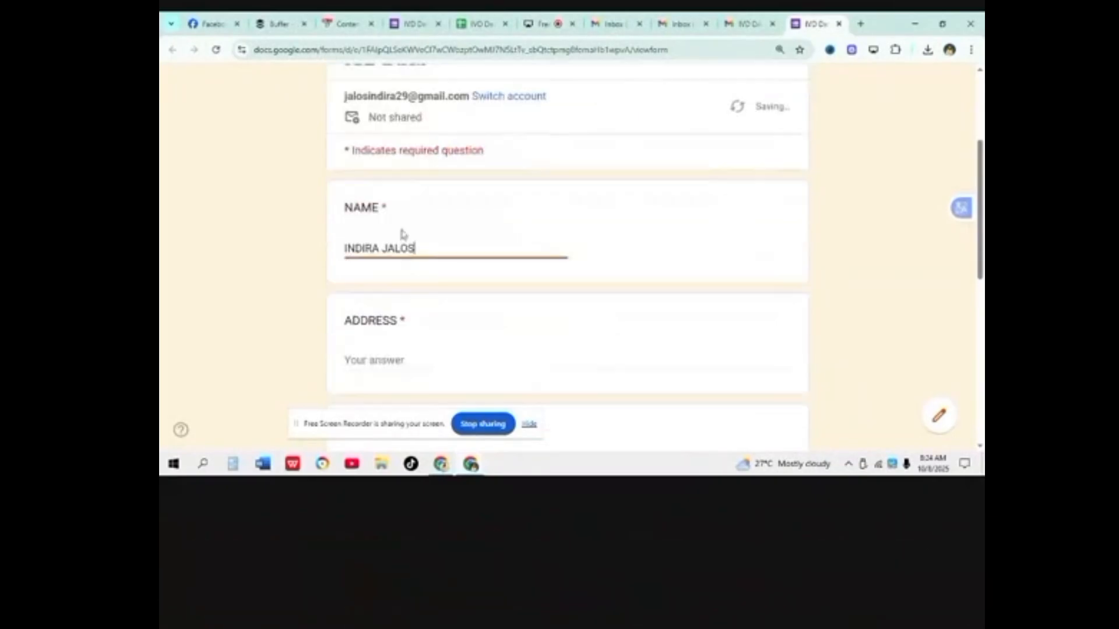
pyautogui.click(405, 367)
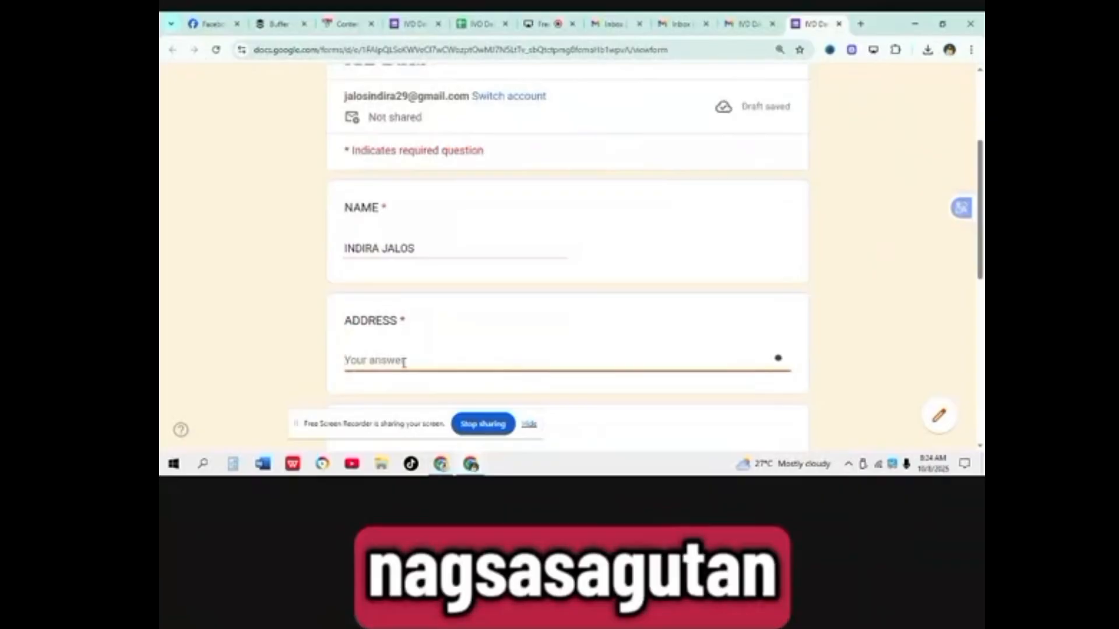
pyautogui.write('SJD')
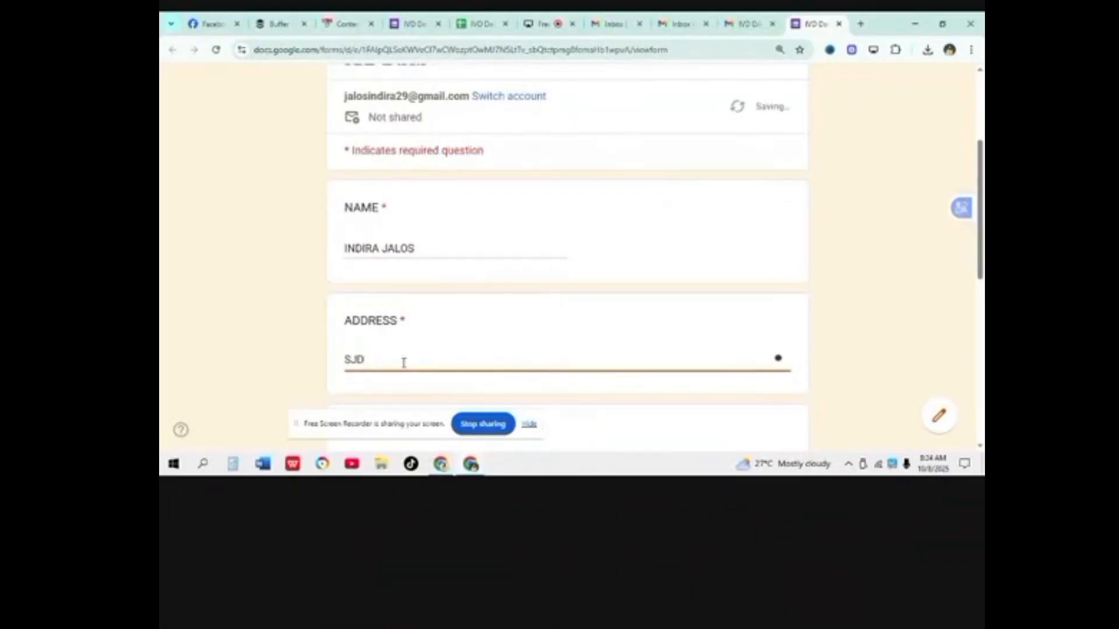
pyautogui.write('M')
# Step: Answer AGE with Other 45 and tick FACEBOOK, LINKEDIN, REDDIT plus SNAPCHAT as Other
pyautogui.scroll(-3, 405, 366)
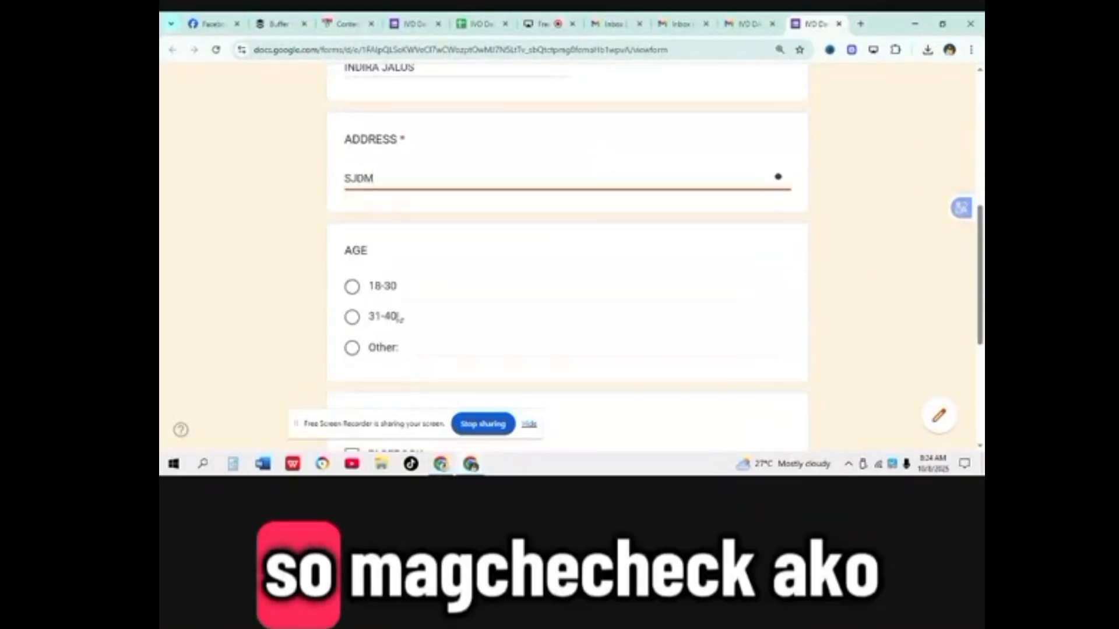
pyautogui.click(353, 319)
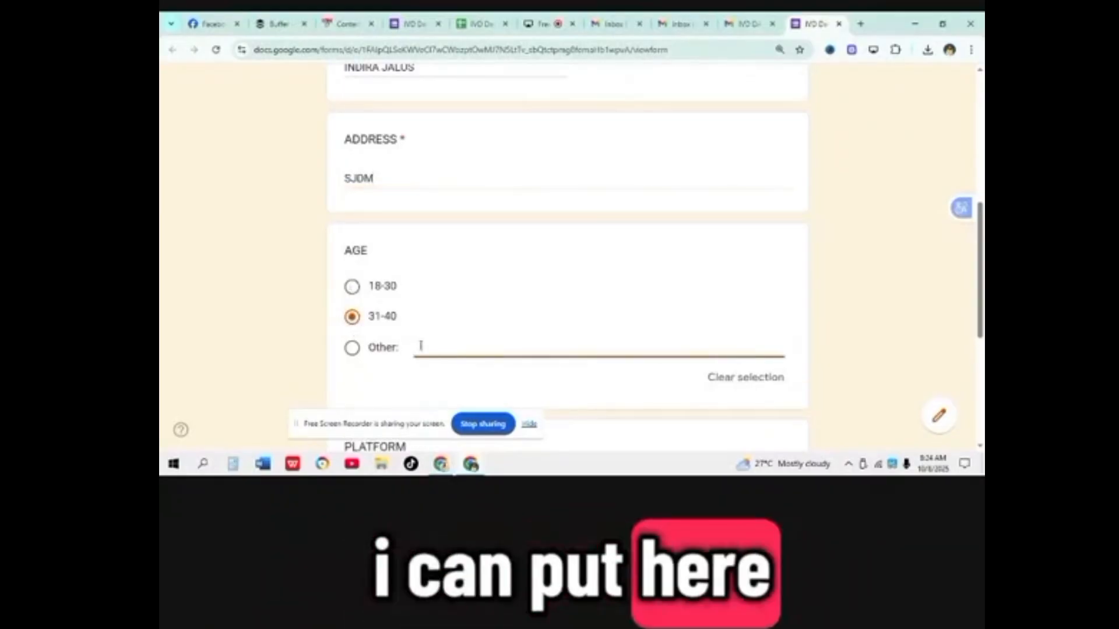
pyautogui.write('45')
pyautogui.scroll(-1, 454, 343)
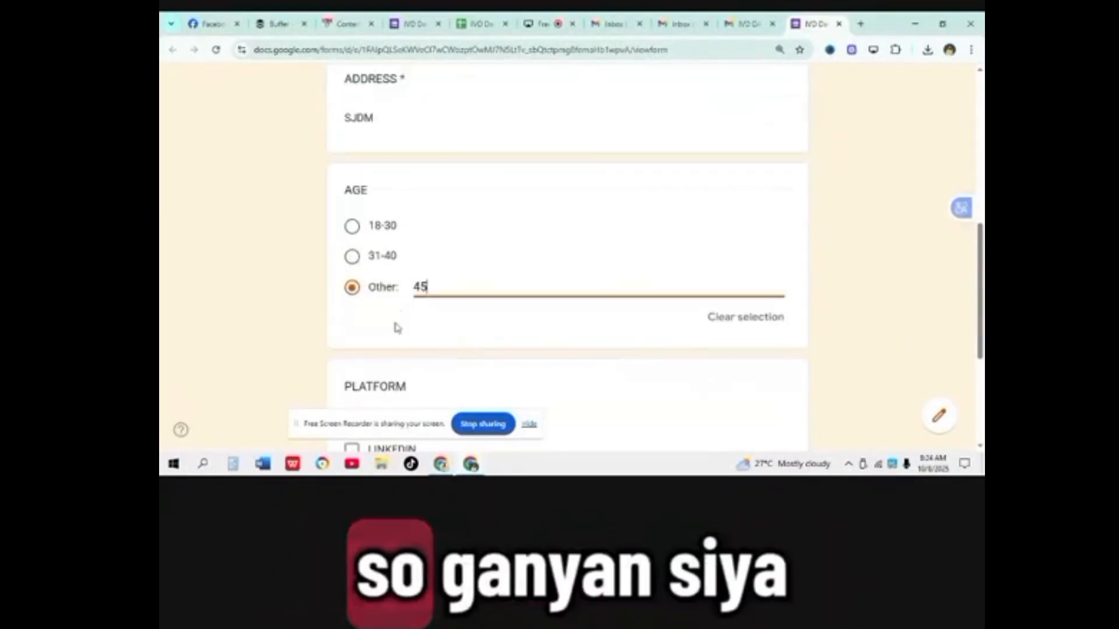
pyautogui.scroll(-2, 396, 327)
pyautogui.click(353, 304)
pyautogui.click(352, 330)
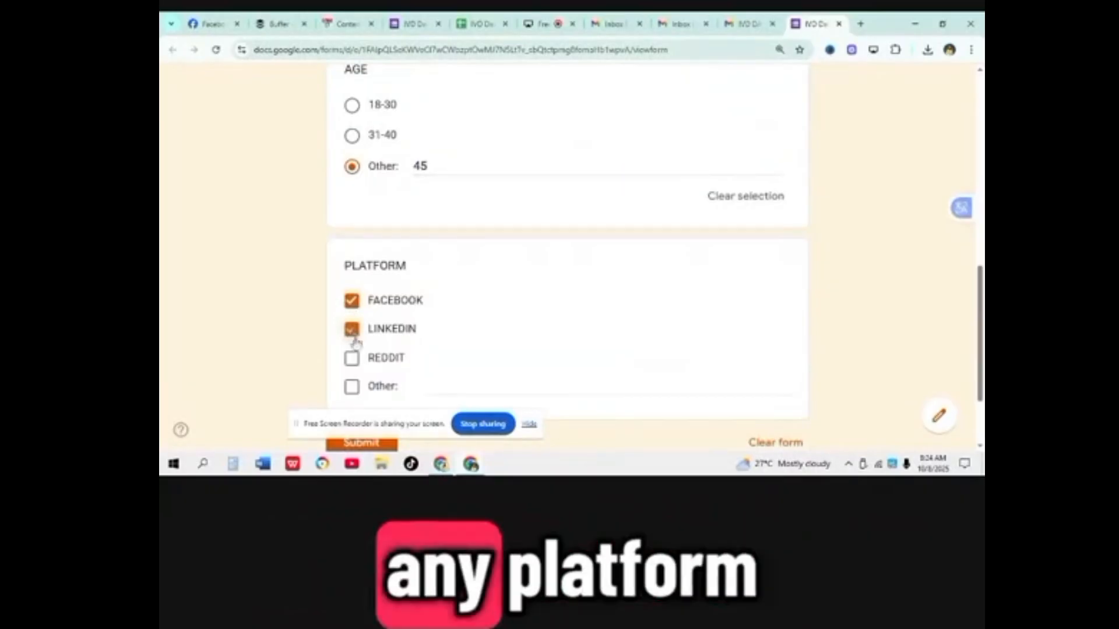
pyautogui.click(352, 358)
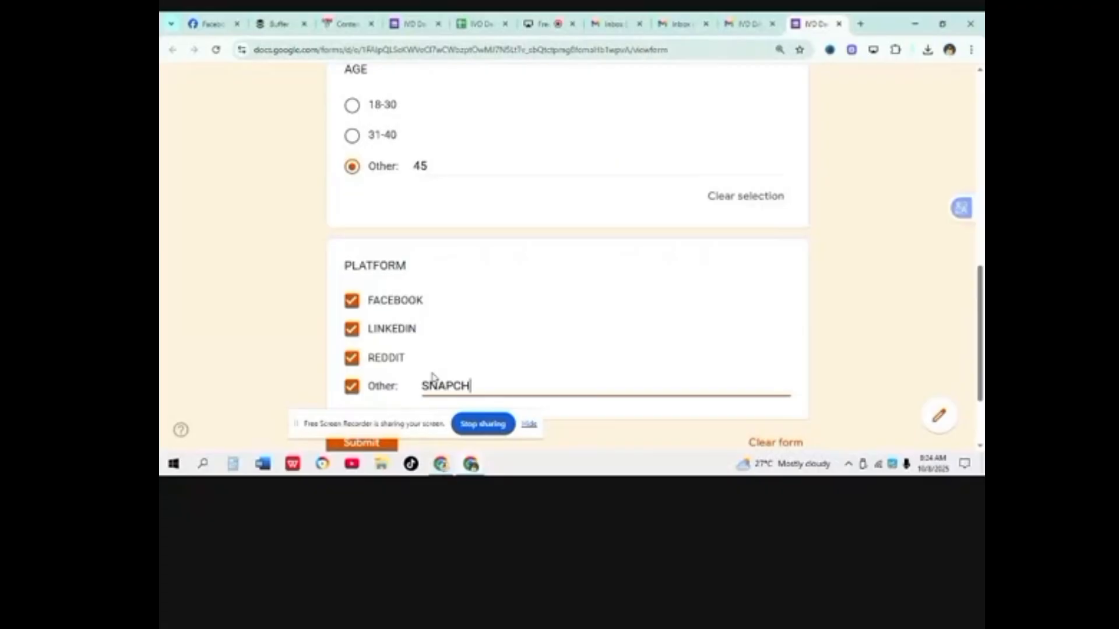
pyautogui.write('AT')
pyautogui.scroll(-3, 432, 377)
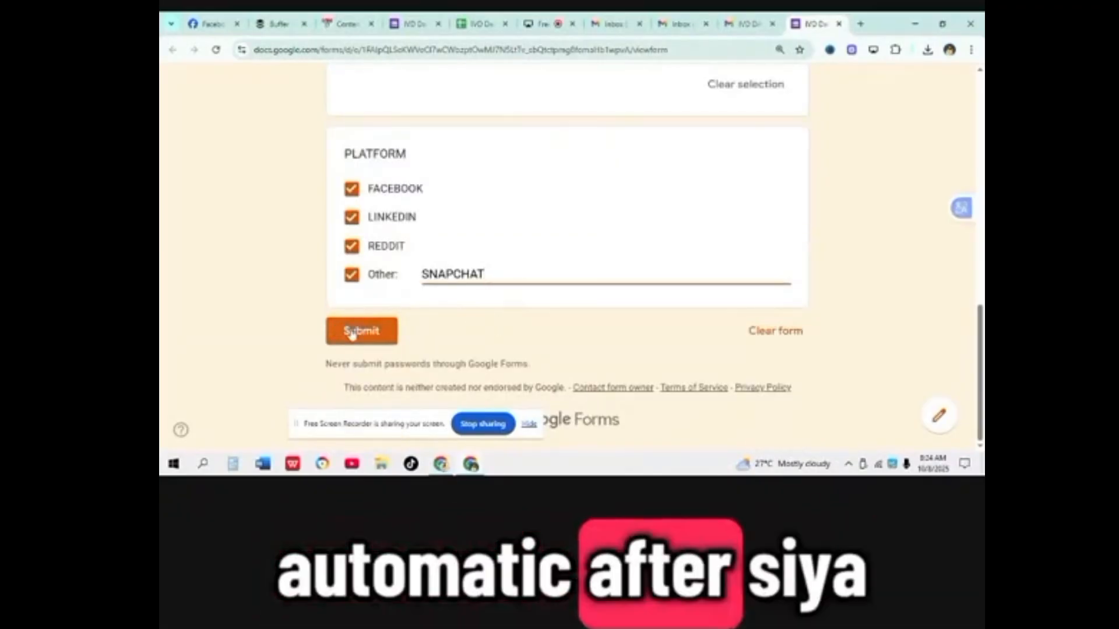
pyautogui.click(354, 333)
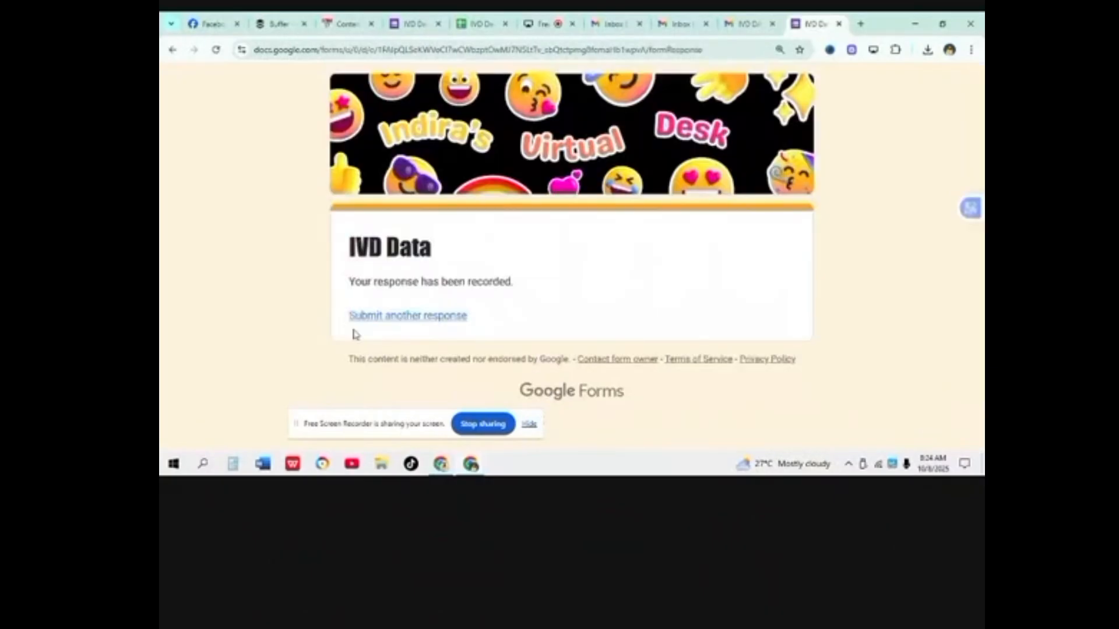
pyautogui.click(479, 25)
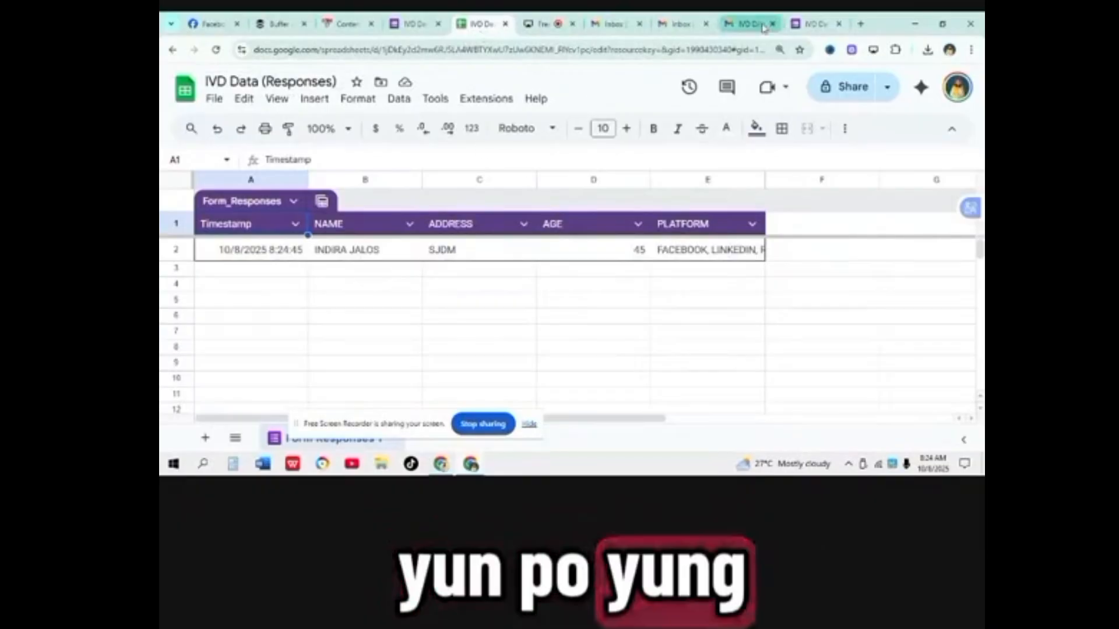
pyautogui.click(815, 24)
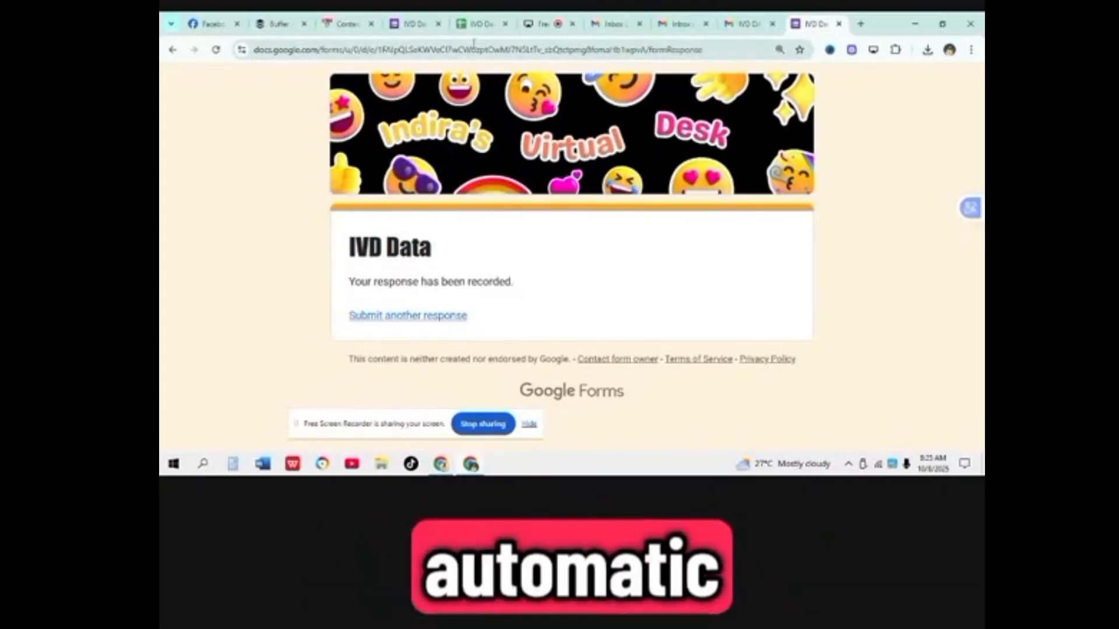
pyautogui.click(476, 25)
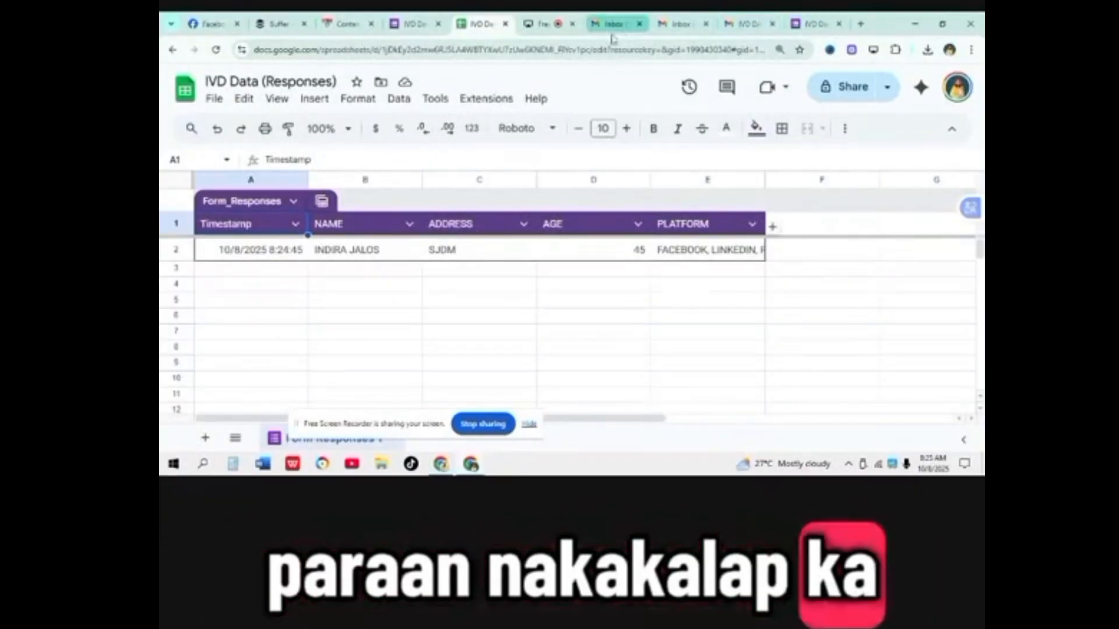
pyautogui.click(814, 23)
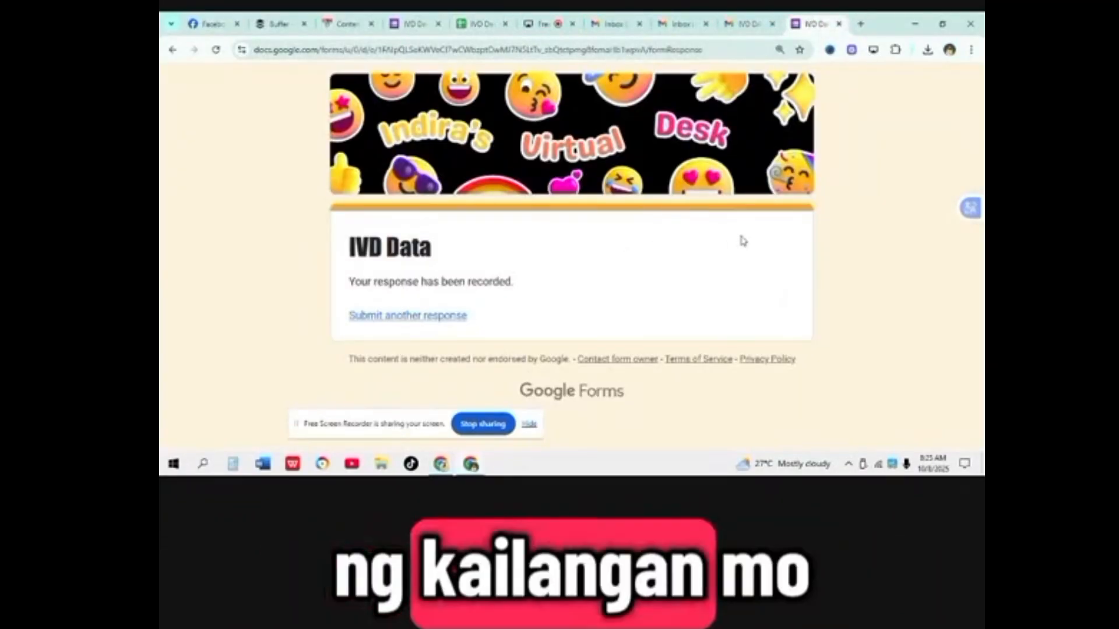